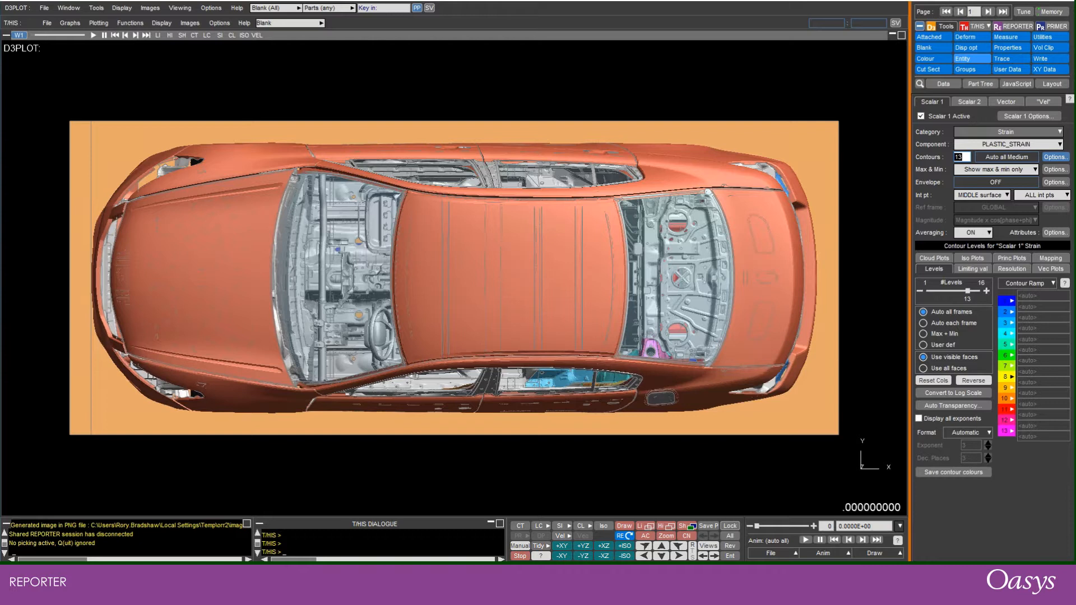
# Step: Turn the car model to an oblique side view, play the crash animation and pause it at state 44
pyautogui.click(591, 457)
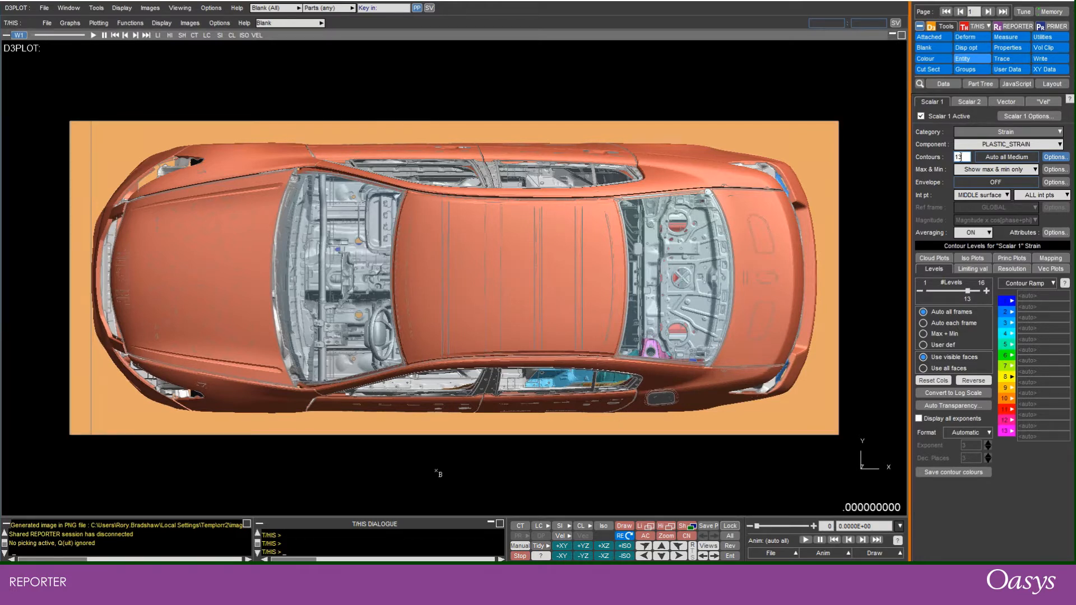
pyautogui.moveTo(433, 479); pyautogui.dragTo(426, 342)
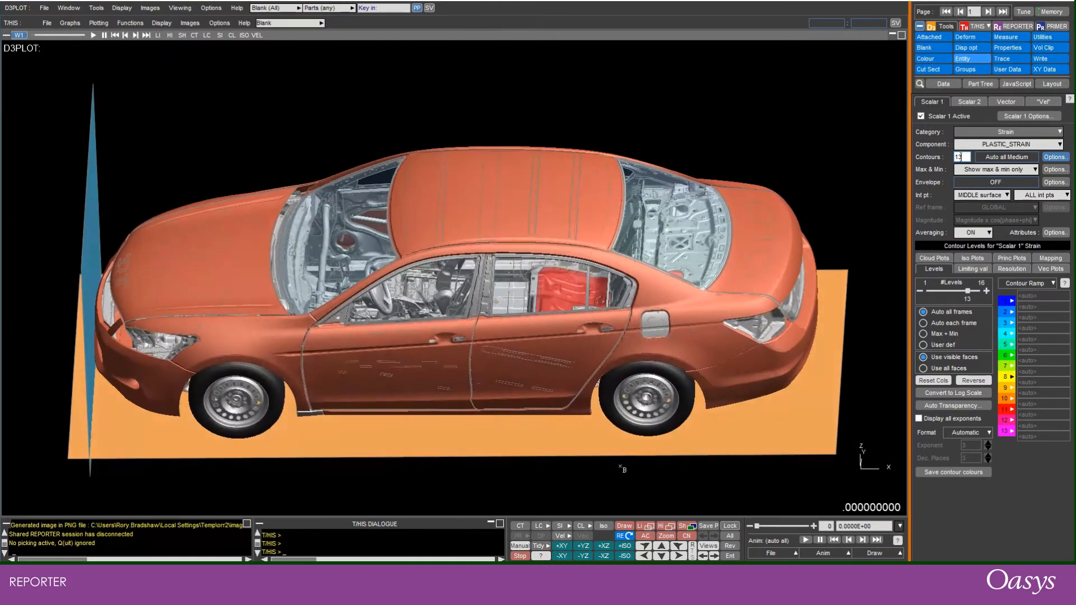
pyautogui.click(805, 540)
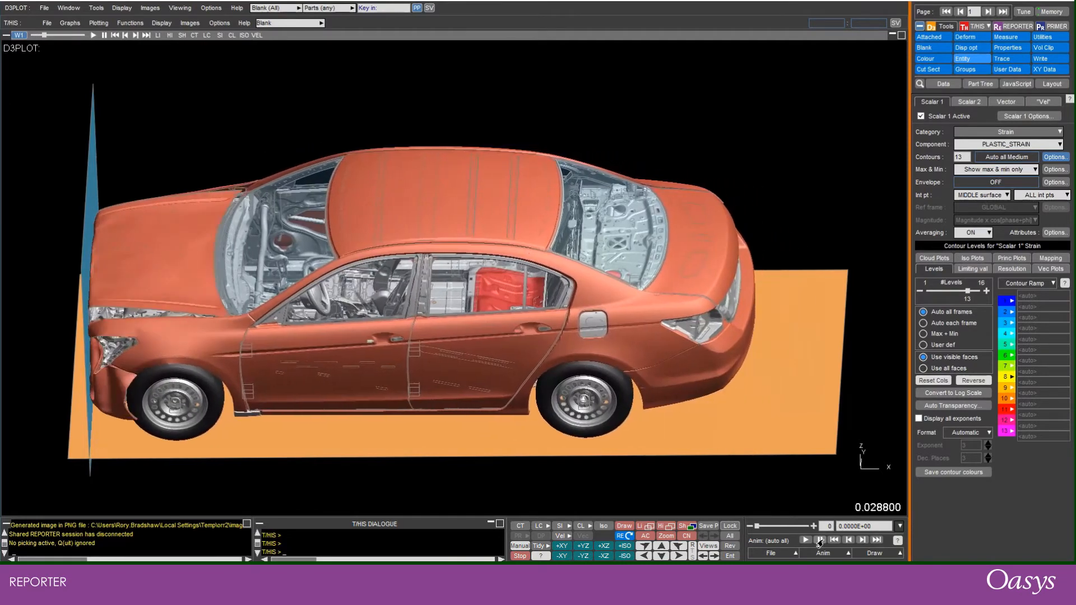
pyautogui.click(819, 540)
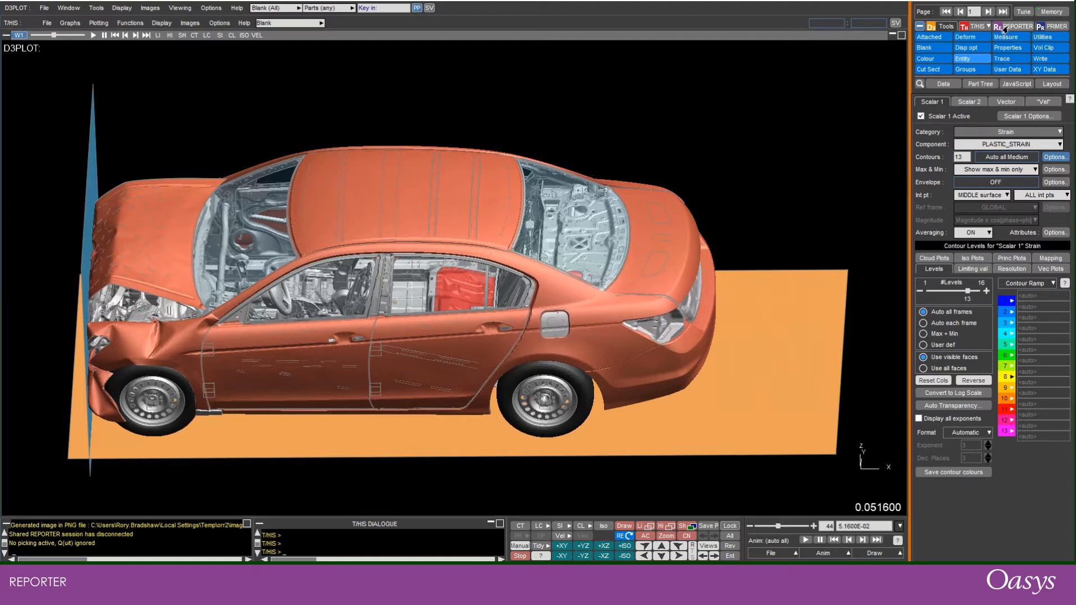
# Step: Launch REPORTER and create a new report from the standard library template Executive 16:9 Landscape 1x2 Layout
pyautogui.click(1003, 28)
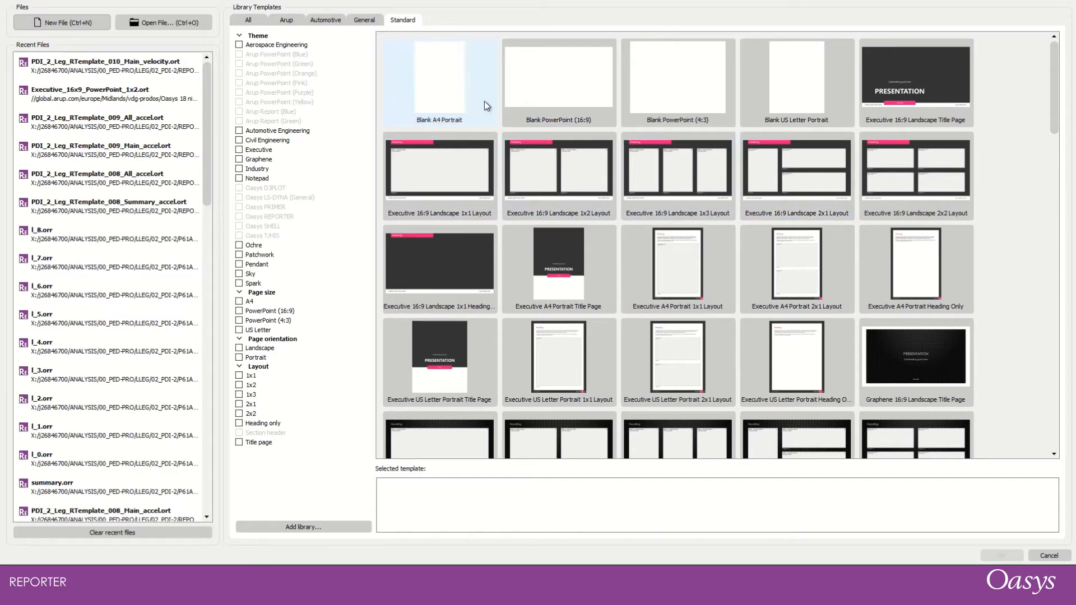
pyautogui.scroll(-5, 547, 184)
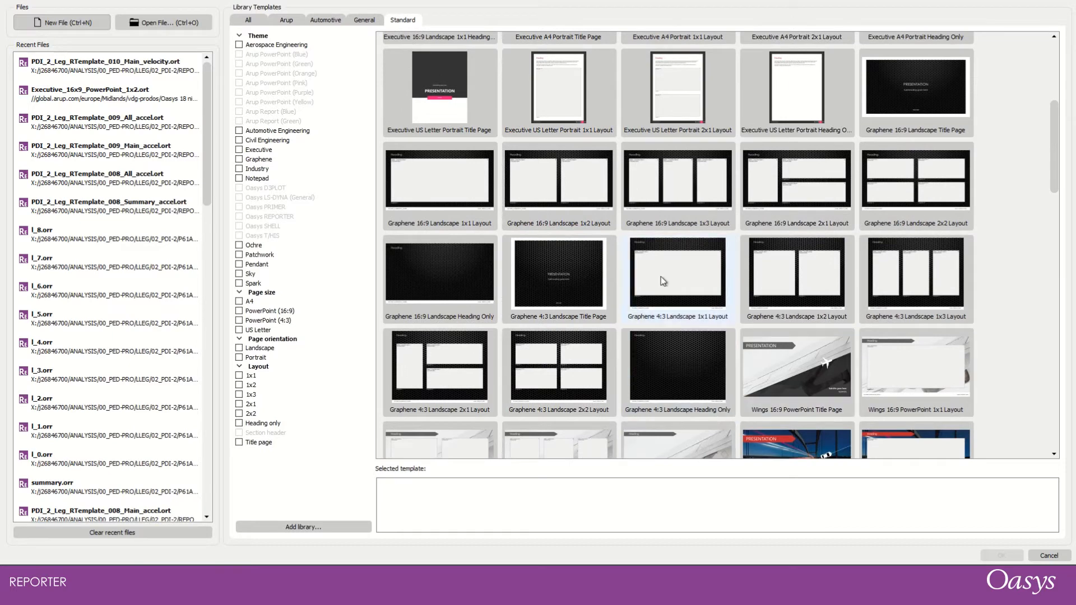
pyautogui.scroll(5, 645, 275)
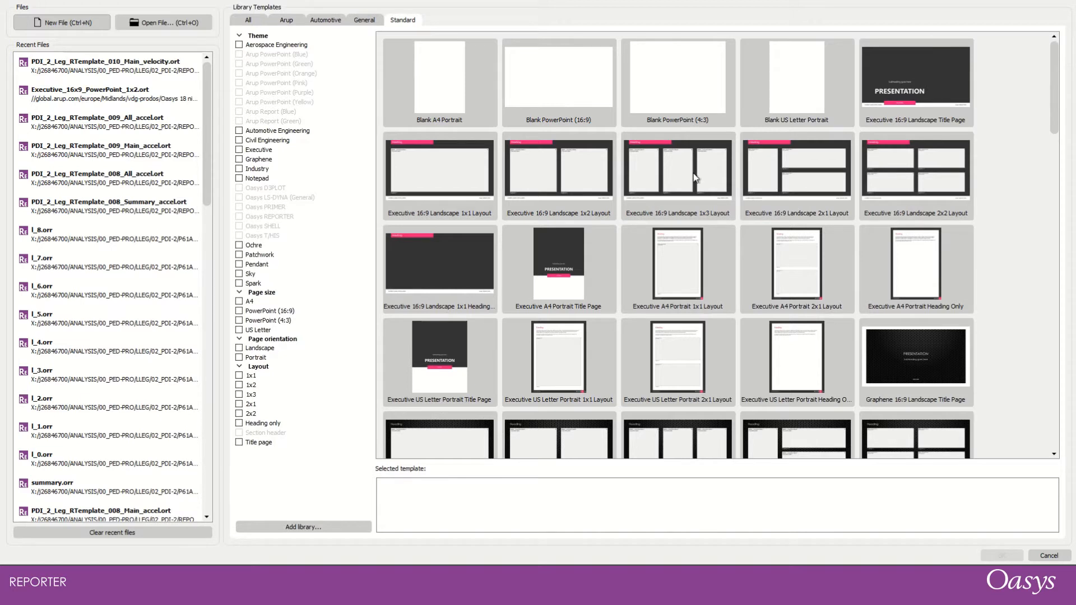
pyautogui.click(572, 186)
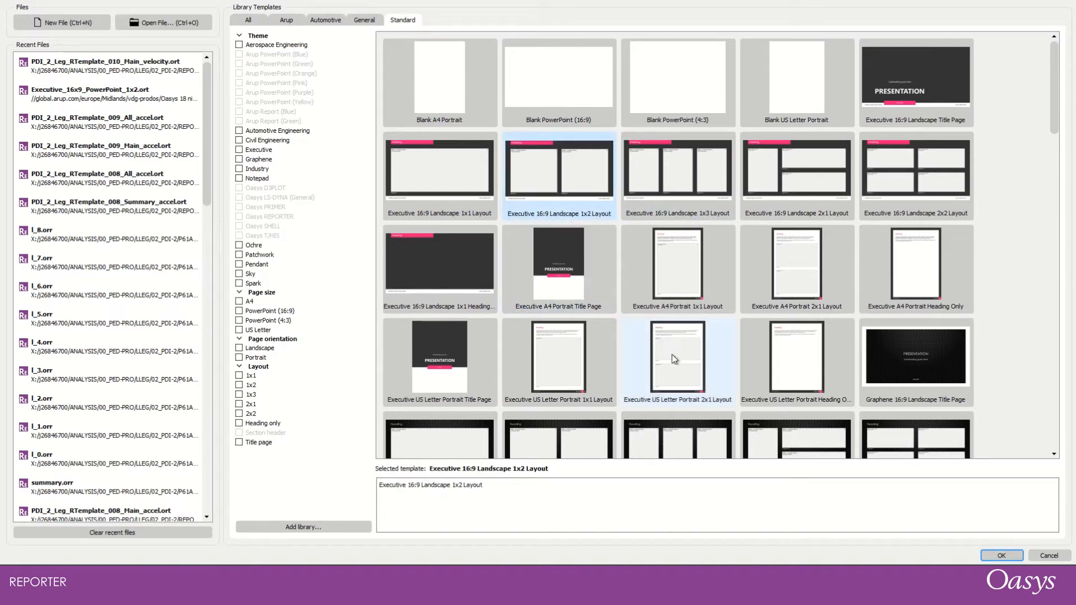
pyautogui.click(1001, 555)
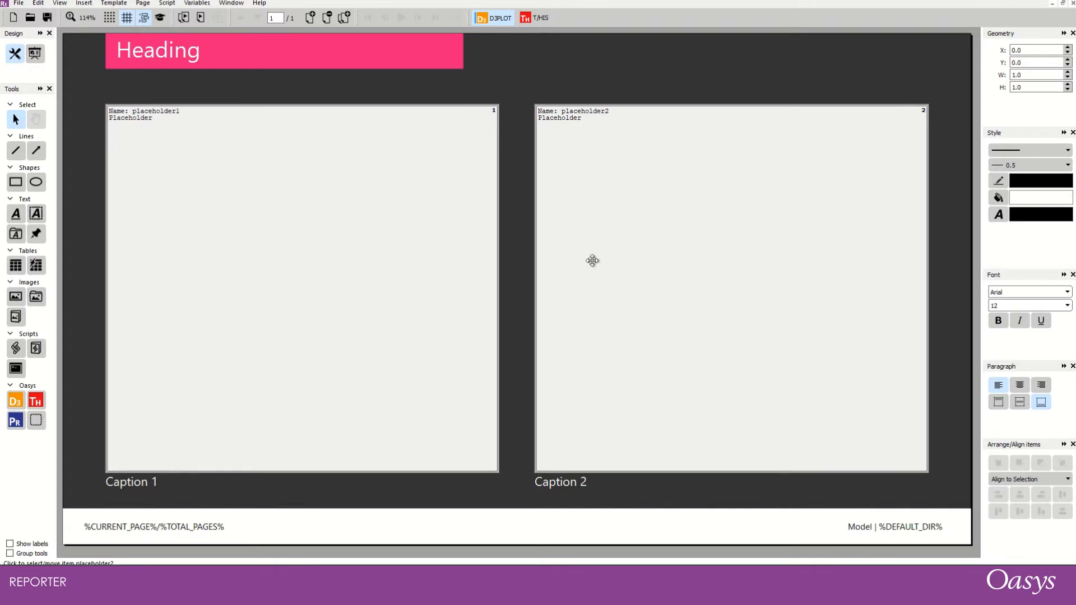
# Step: Select placeholder1, arrange REPORTER and D3PLOT side by side, and fit the whole car in a plan view
pyautogui.click(238, 260)
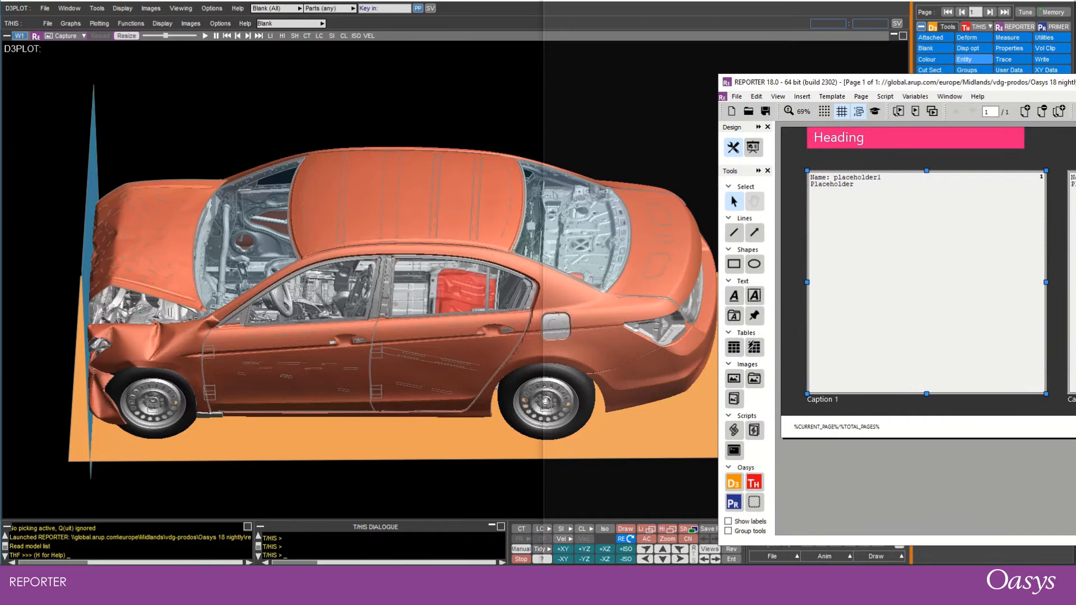
pyautogui.moveTo(1072, 82); pyautogui.dragTo(1075, 83)
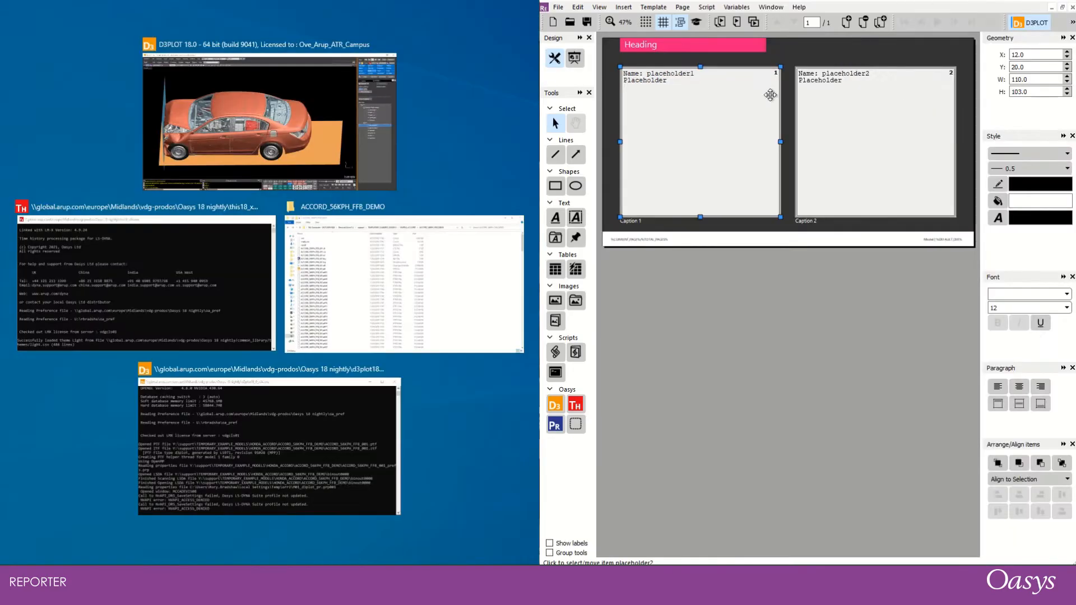
pyautogui.click(359, 124)
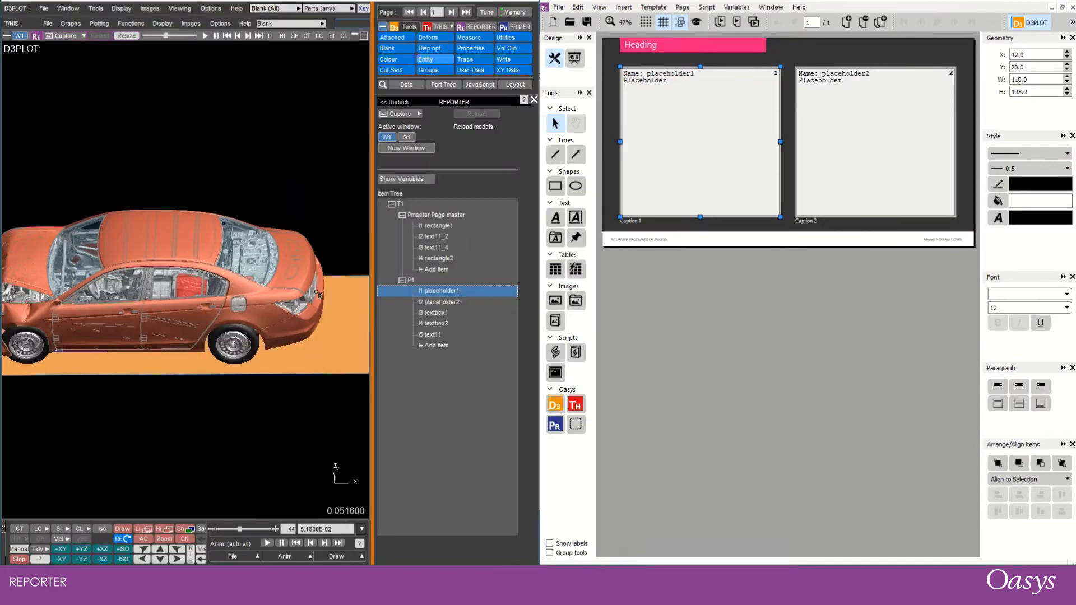
pyautogui.scroll(-1, 233, 153)
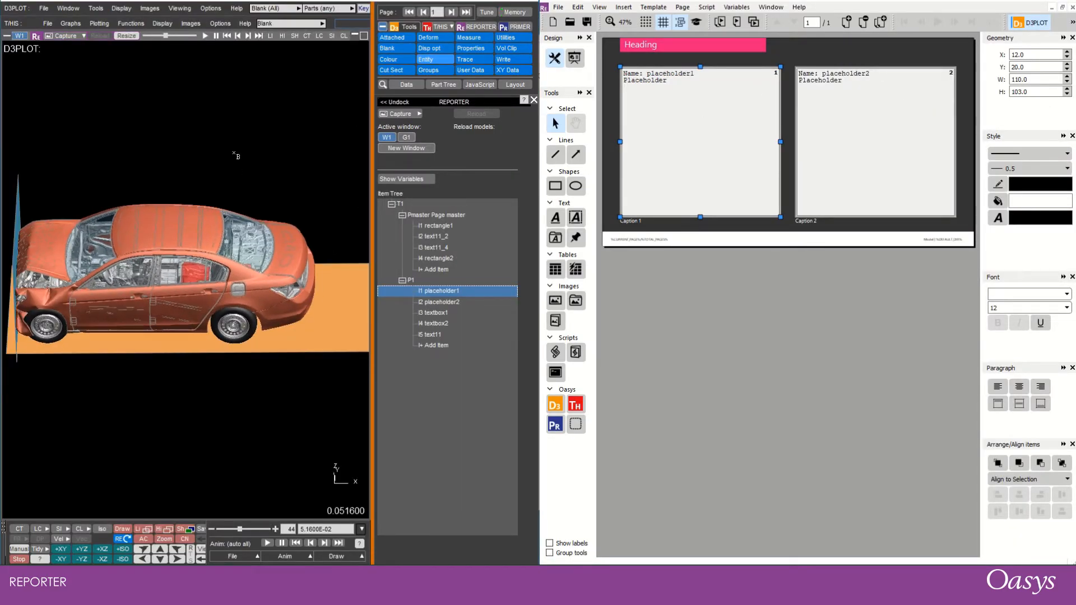
pyautogui.scroll(-1, 233, 153)
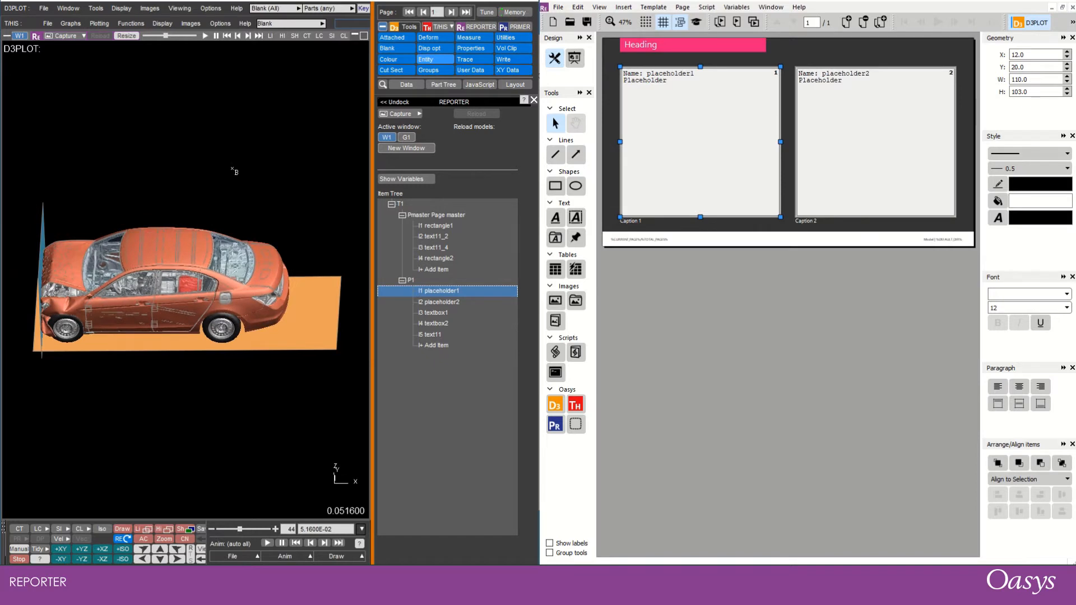
pyautogui.press('1')
pyautogui.press('a')
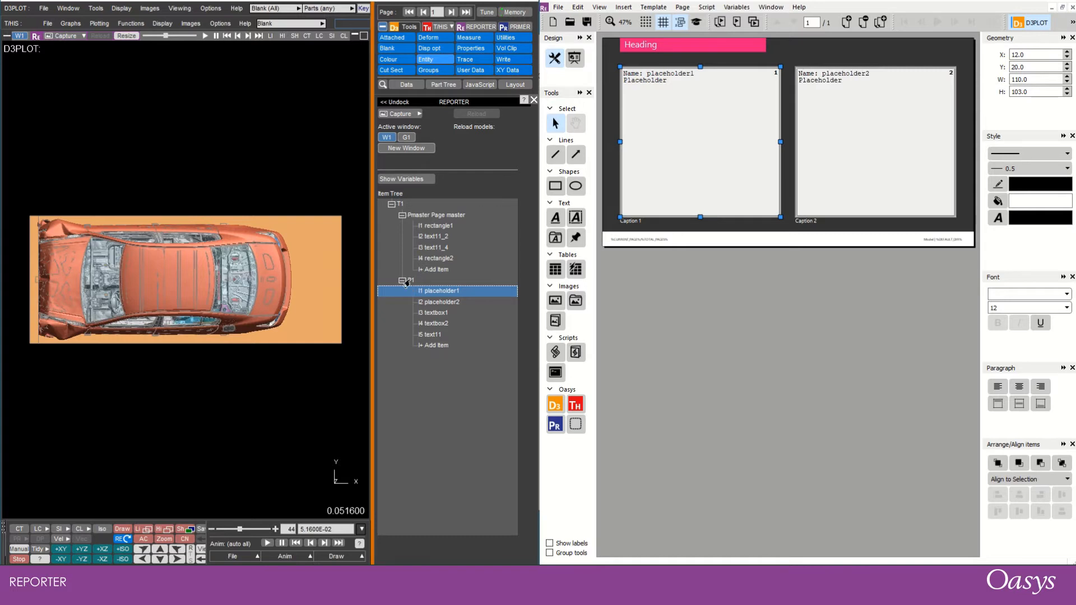
# Step: Add a second report page from the library using the Executive 16:9 Landscape 1x3 Layout that has one tall and two stacked placeholders
pyautogui.click(847, 24)
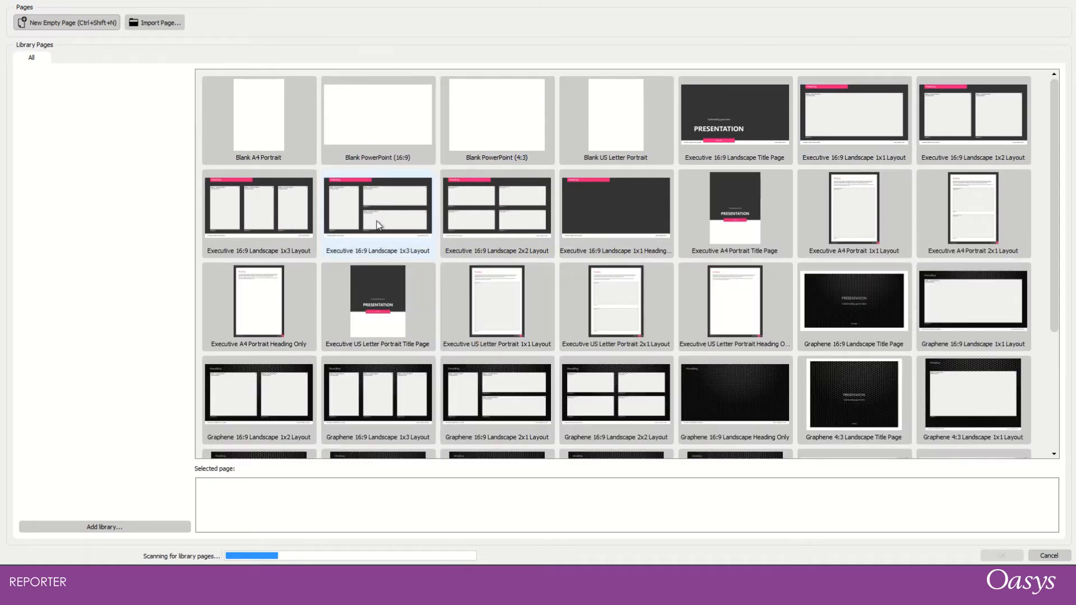
pyautogui.click(376, 224)
pyautogui.doubleClick(376, 225)
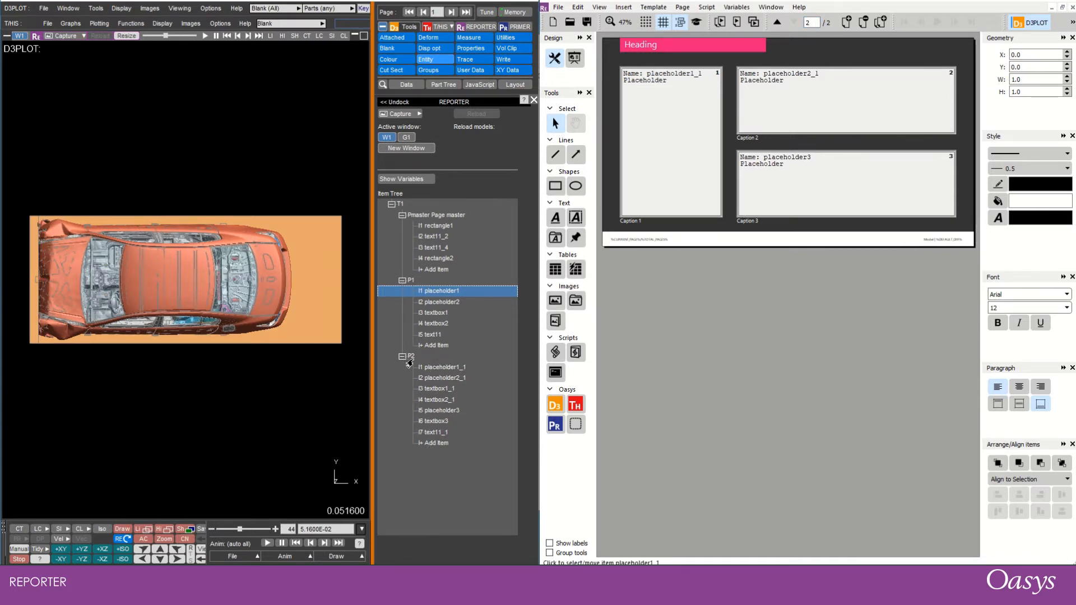
# Step: Compare pages 1 and 2 with the D3PLOT item tree, checking how selections of placeholder1 and placeholder2 correspond
pyautogui.click(778, 23)
pyautogui.scroll(1, 766, 215)
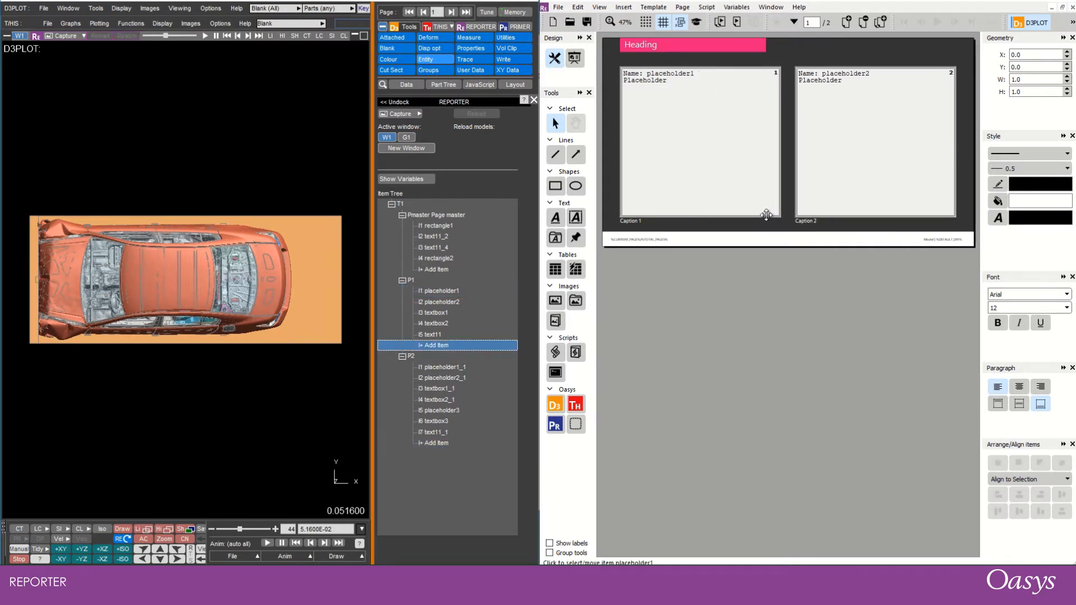
pyautogui.scroll(-1, 766, 215)
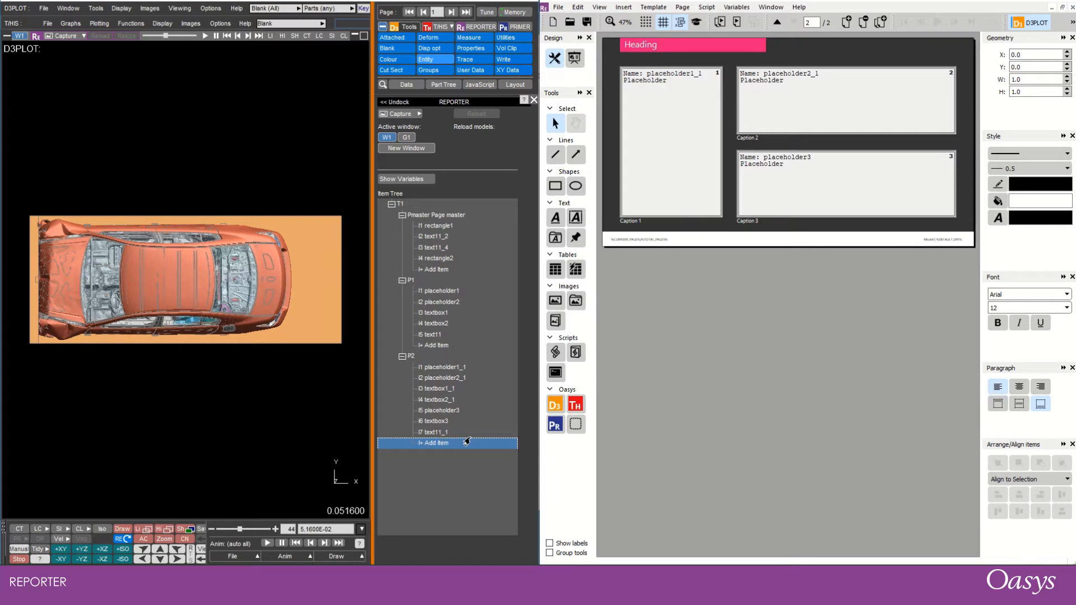
pyautogui.scroll(1, 709, 201)
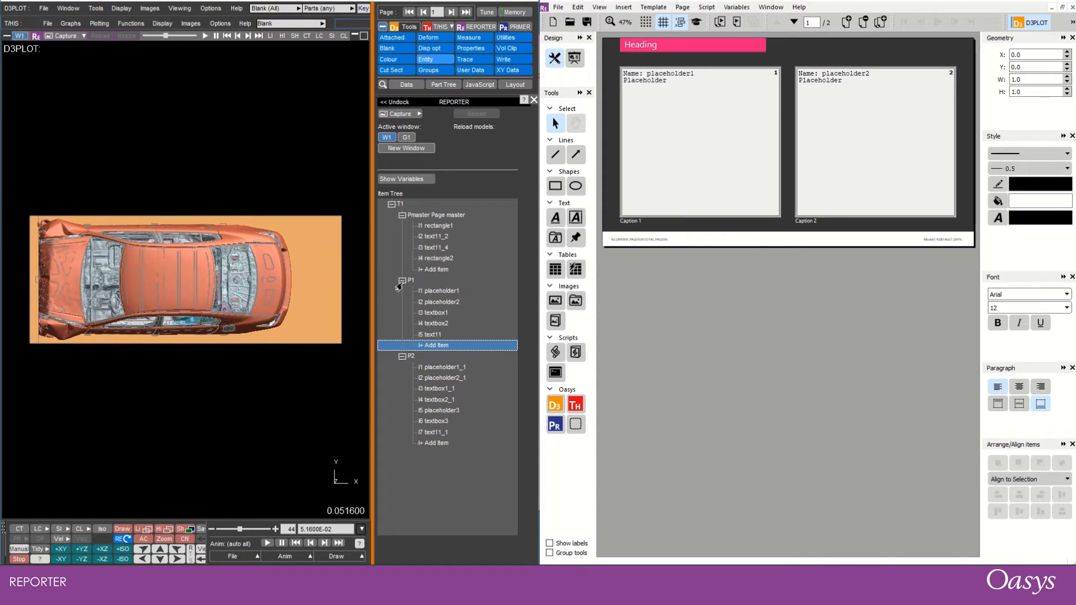
pyautogui.click(432, 292)
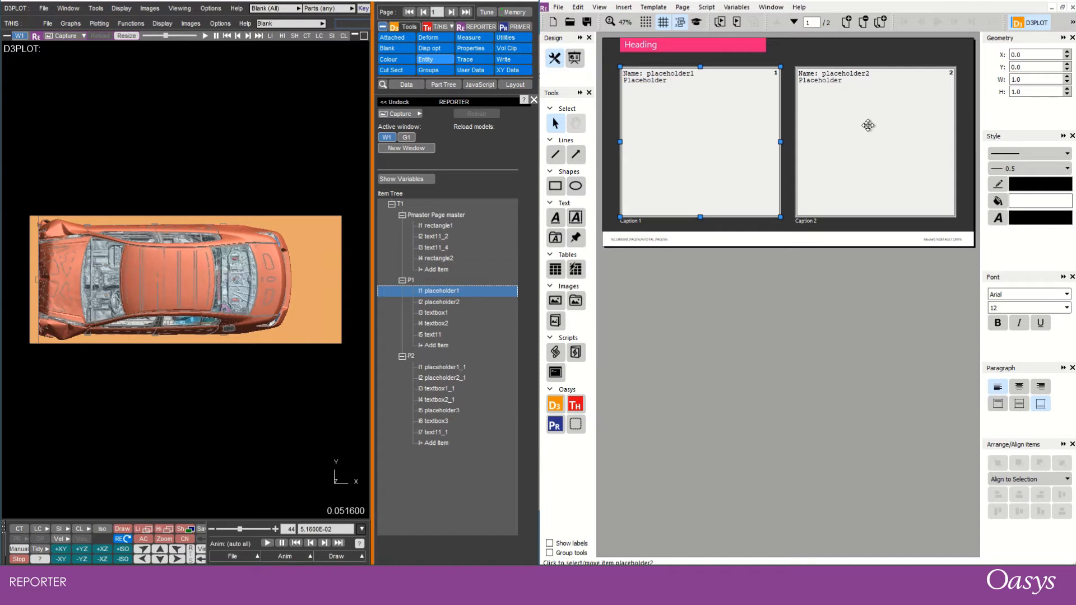
pyautogui.click(828, 72)
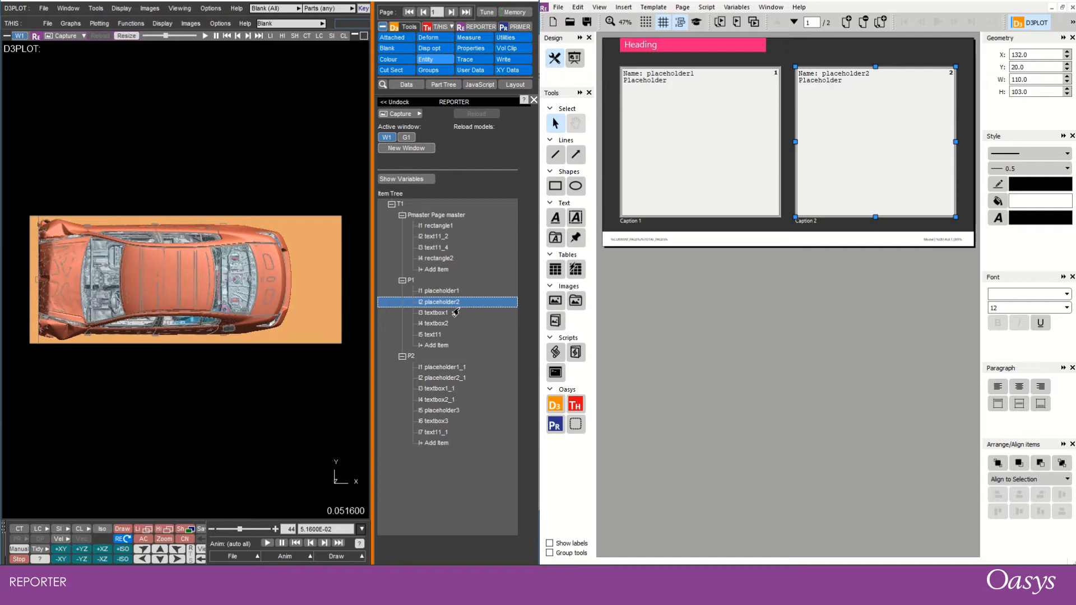
pyautogui.click(430, 346)
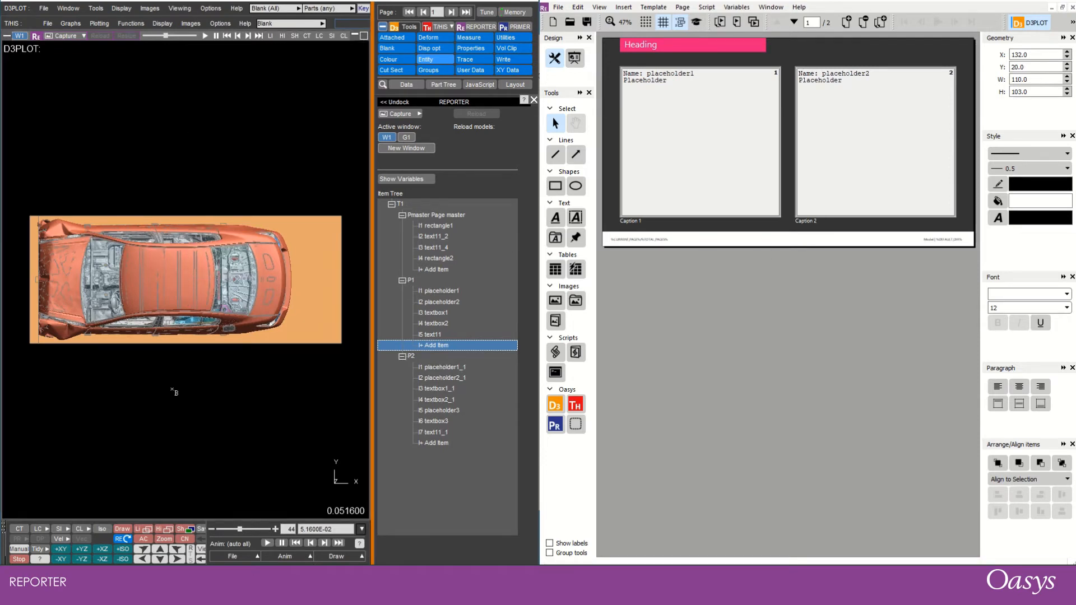
# Step: Orient the crashed car to a straight XZ side view and fit it to the graphics window
pyautogui.moveTo(171, 389); pyautogui.dragTo(168, 227)
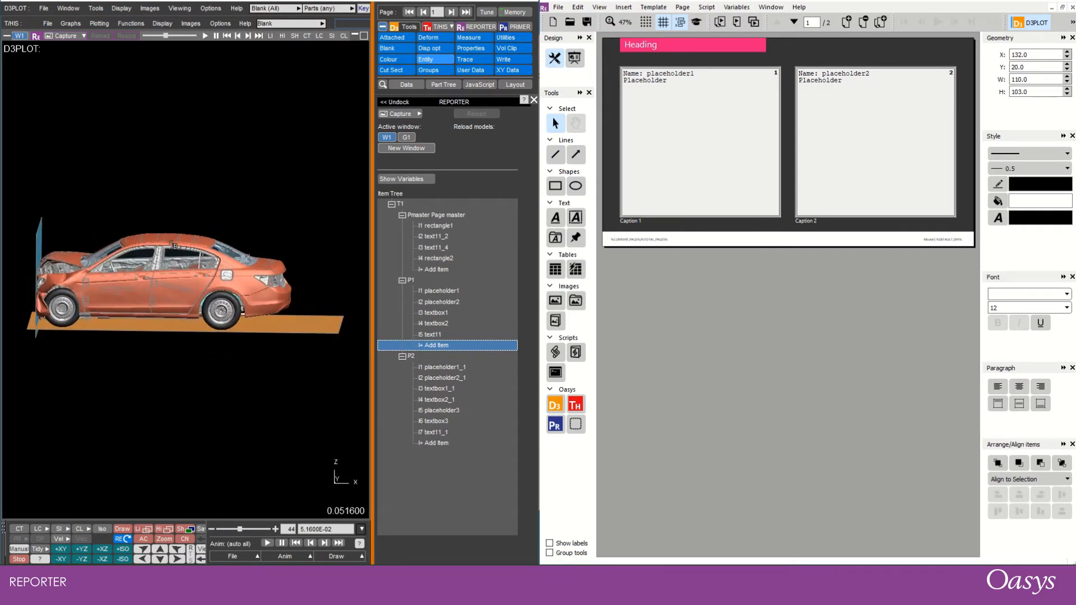
pyautogui.press('F2')
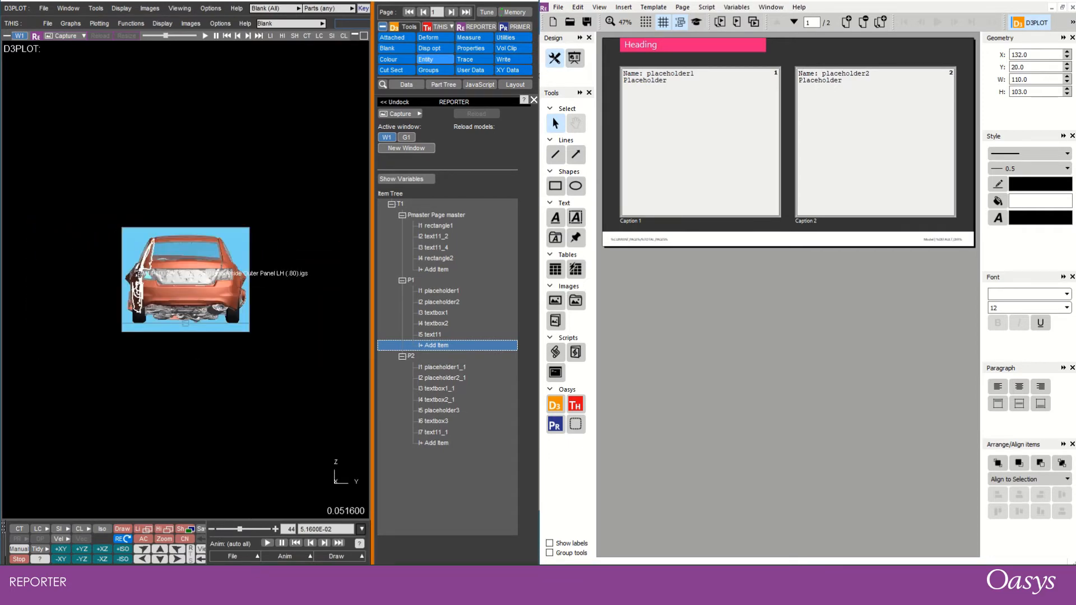
pyautogui.press('a')
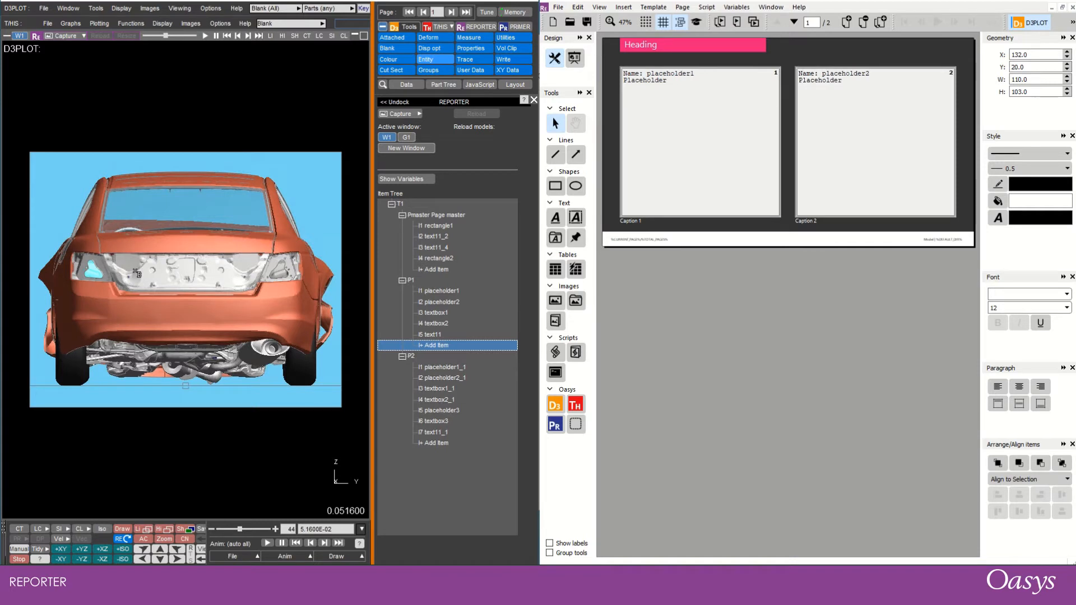
pyautogui.press('F3')
pyautogui.press('a')
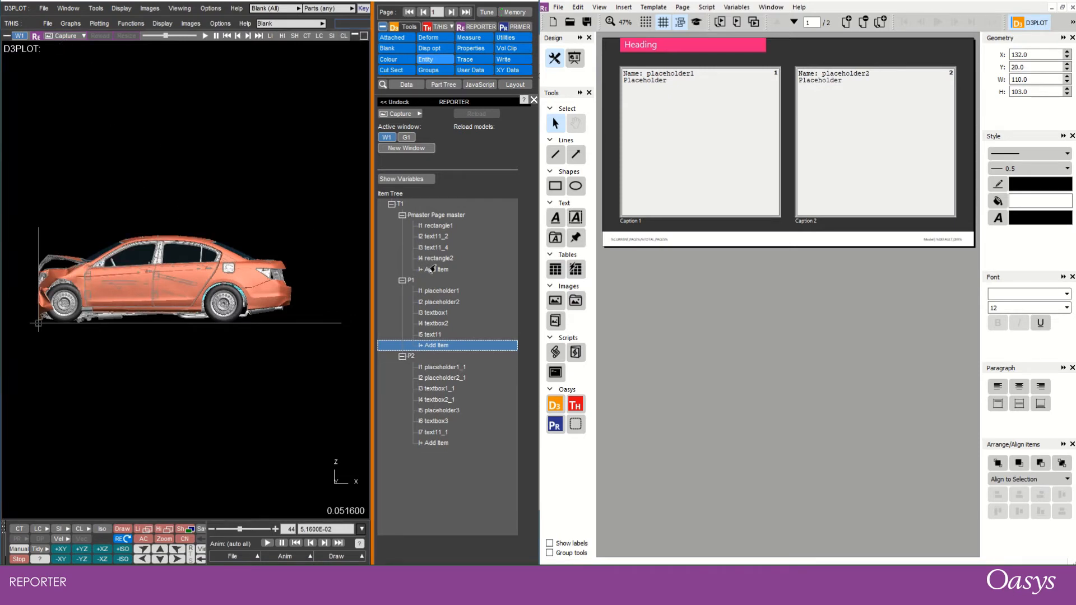
# Step: Resize the D3PLOT window to match placeholder1 on page 1 and capture the side view into that placeholder
pyautogui.click(421, 291)
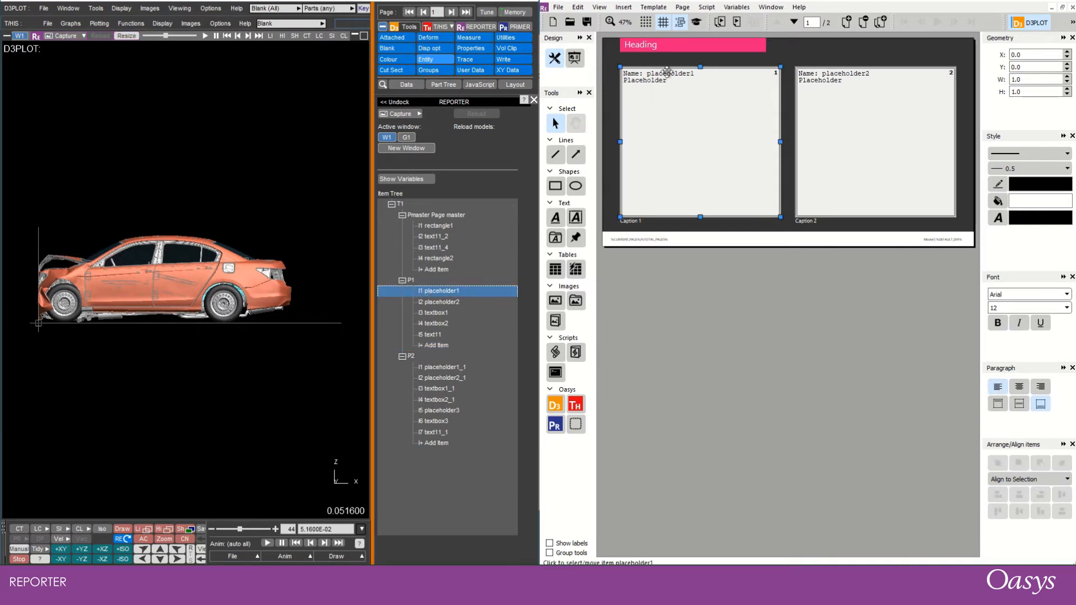
pyautogui.click(120, 36)
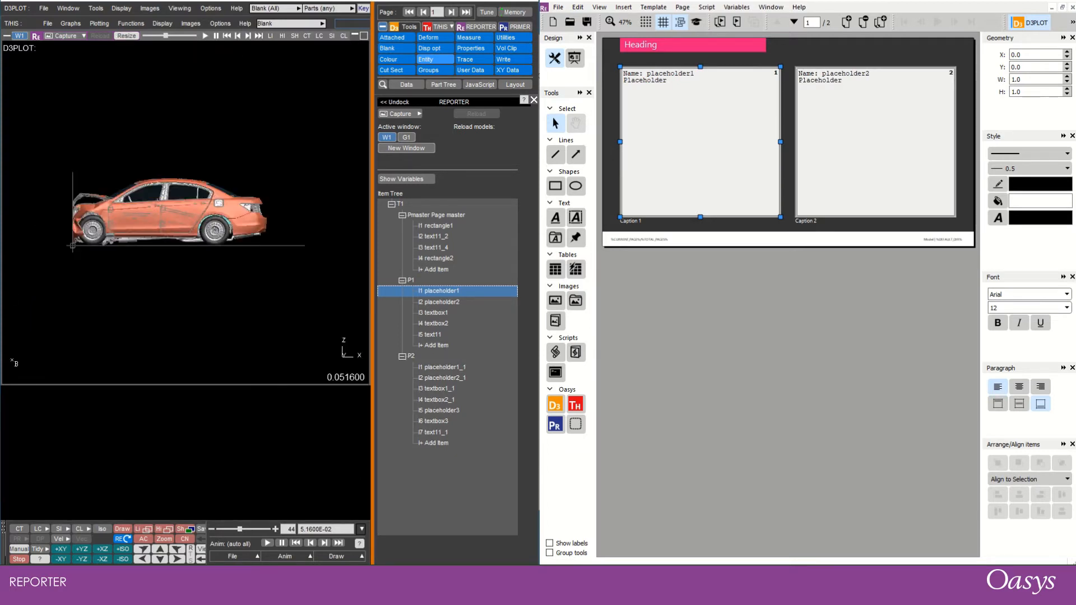
pyautogui.click(687, 67)
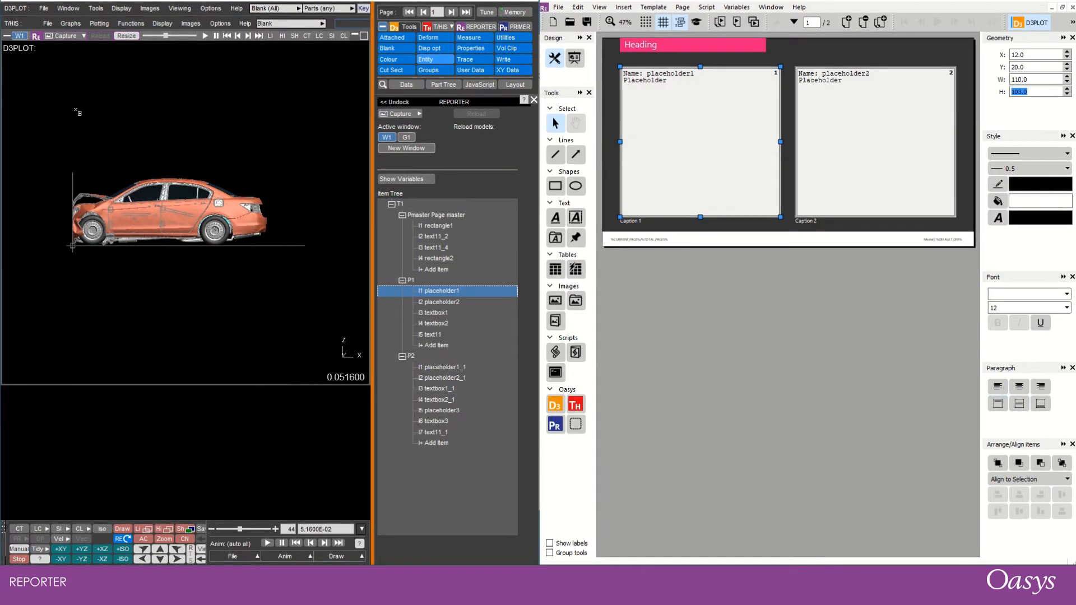
pyautogui.click(56, 37)
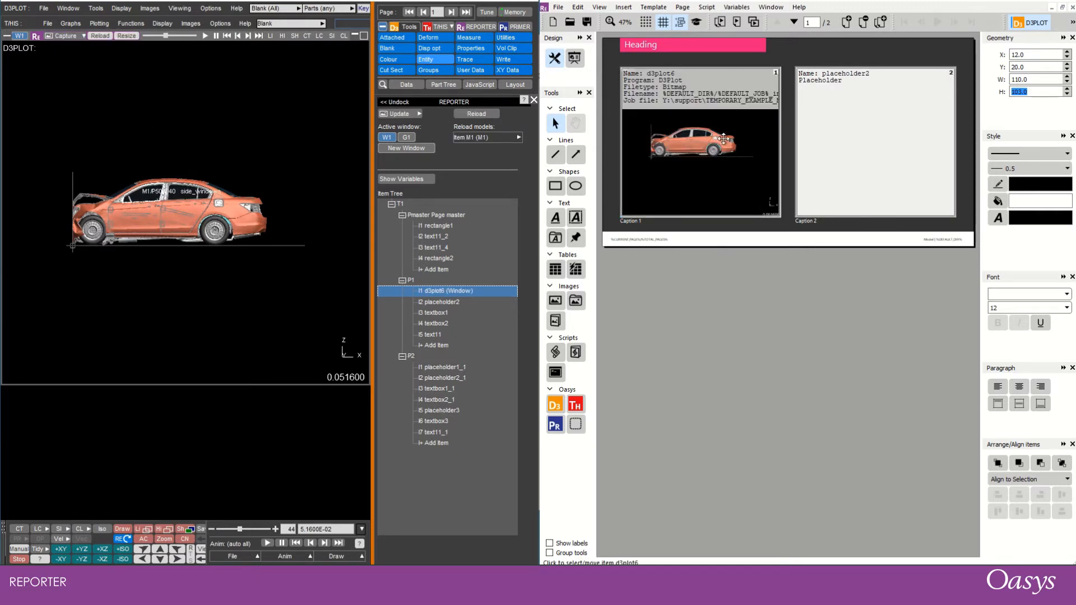
# Step: Reduce the captured image item on page 1 to a height of 45 from its upper edge and check it in presentation view
pyautogui.click(689, 160)
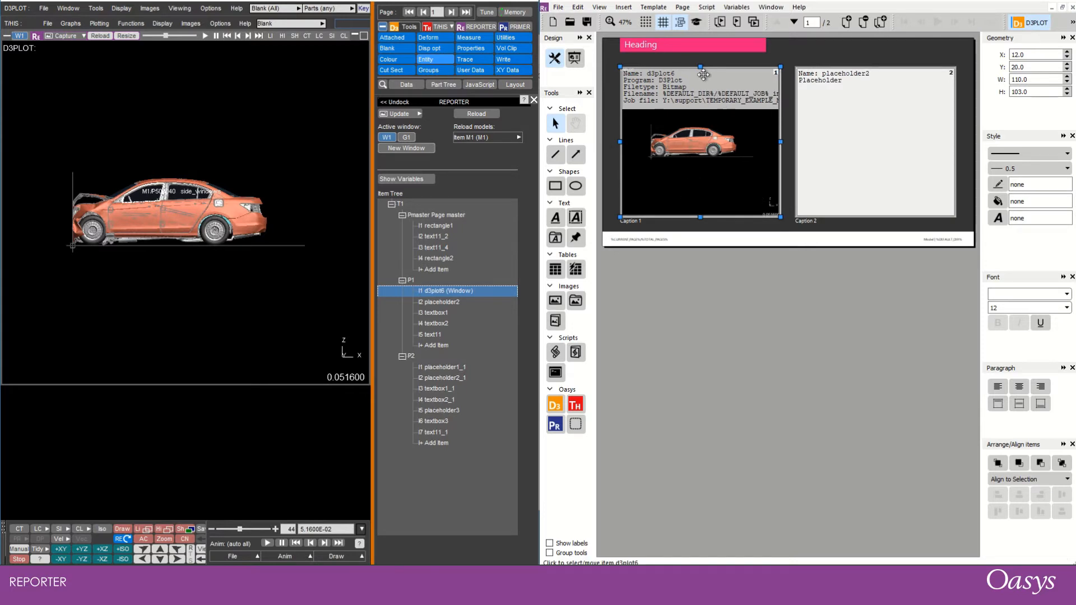
pyautogui.moveTo(699, 68); pyautogui.dragTo(699, 152)
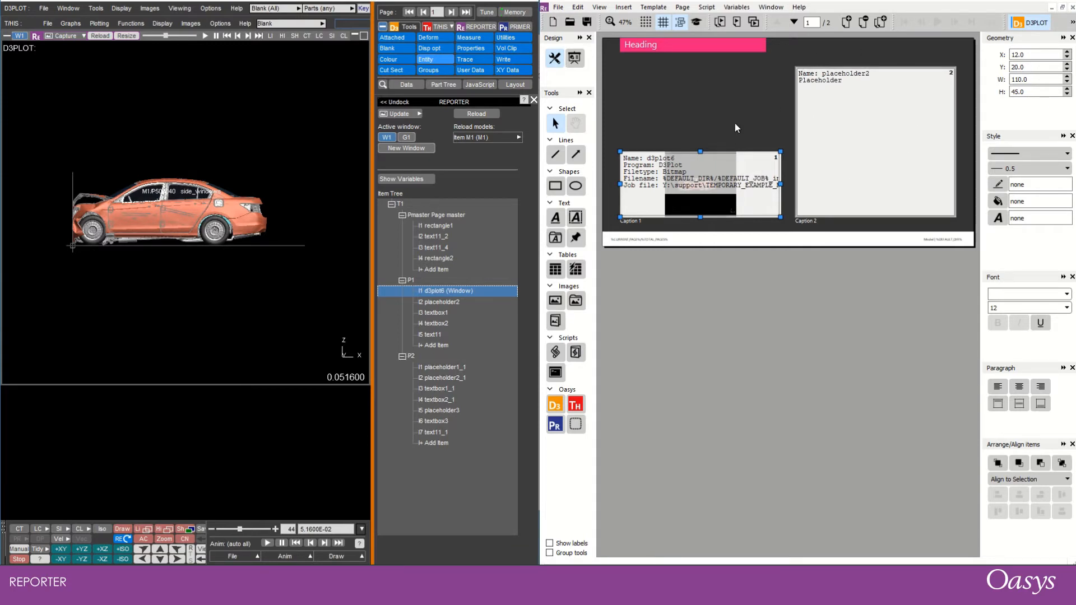
pyautogui.click(573, 58)
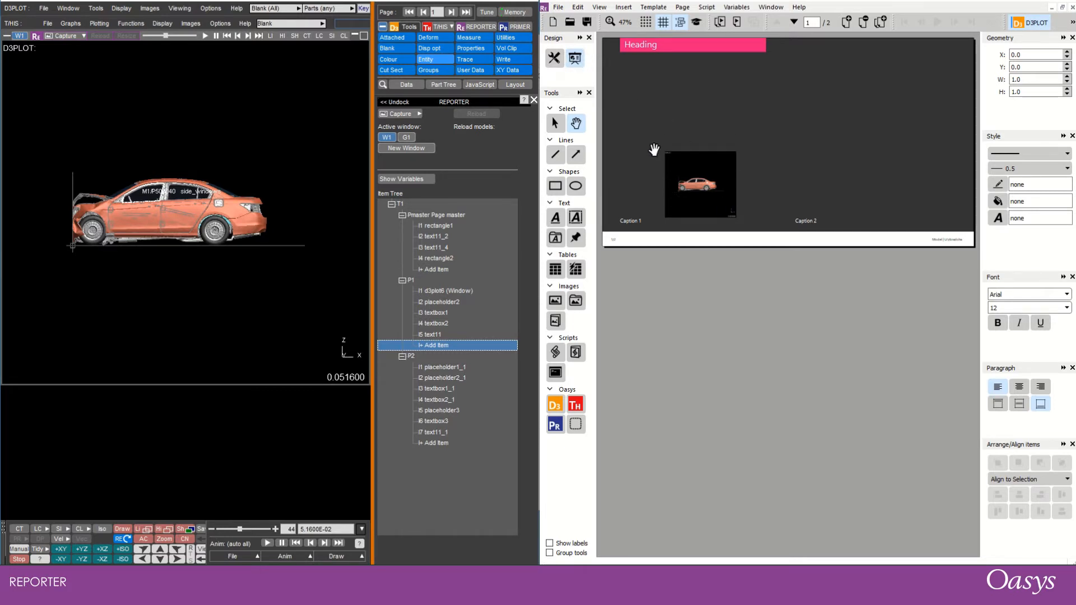
pyautogui.click(554, 58)
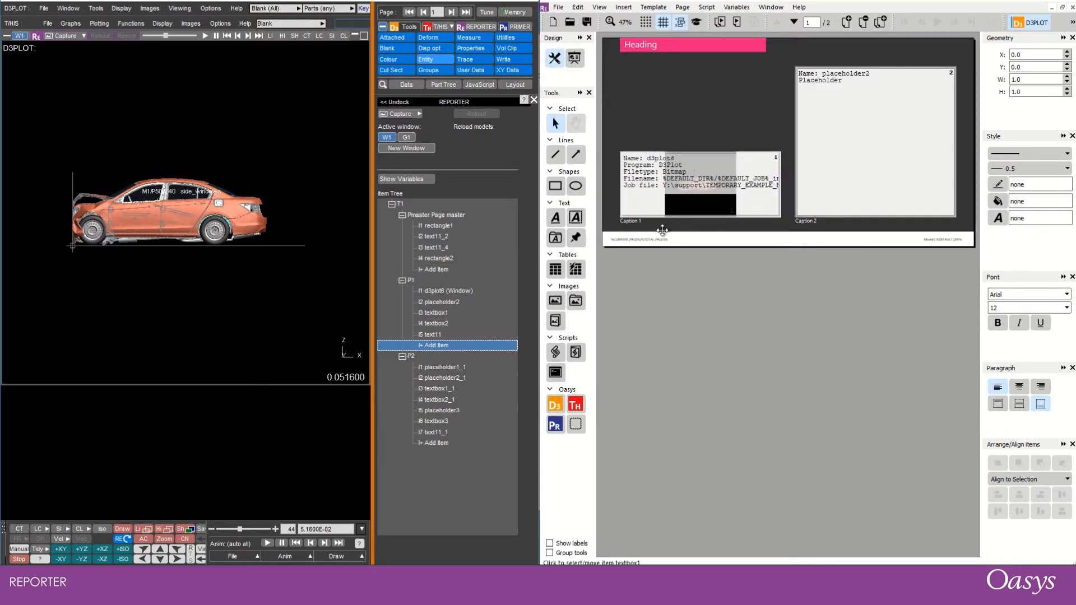
# Step: Set the image size of the d3plot6 item on page 1 to Fit object box
pyautogui.rightClick(647, 180)
pyautogui.click(663, 190)
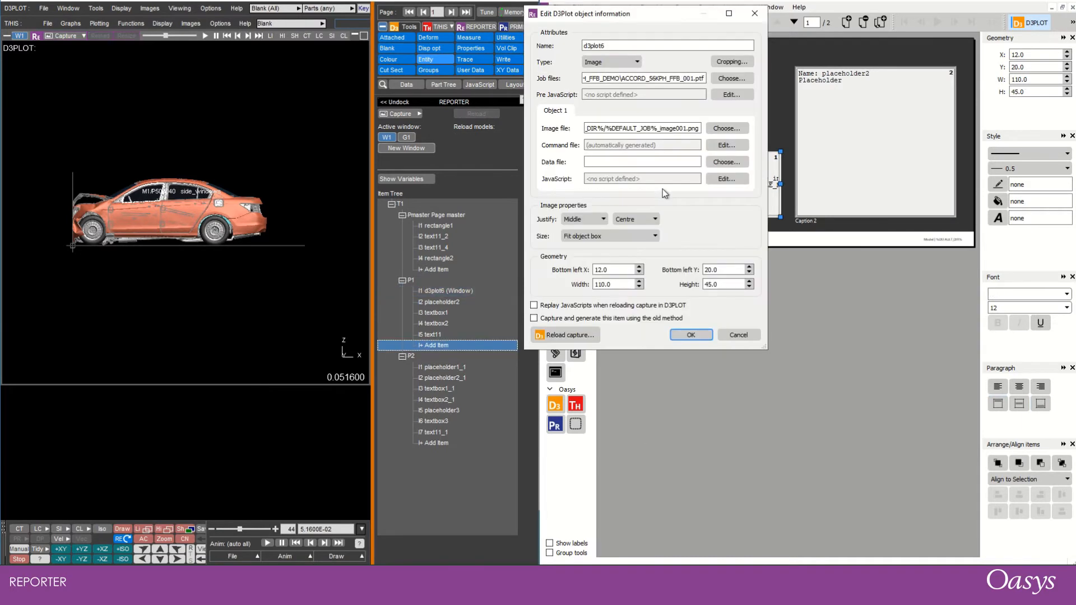
pyautogui.click(600, 238)
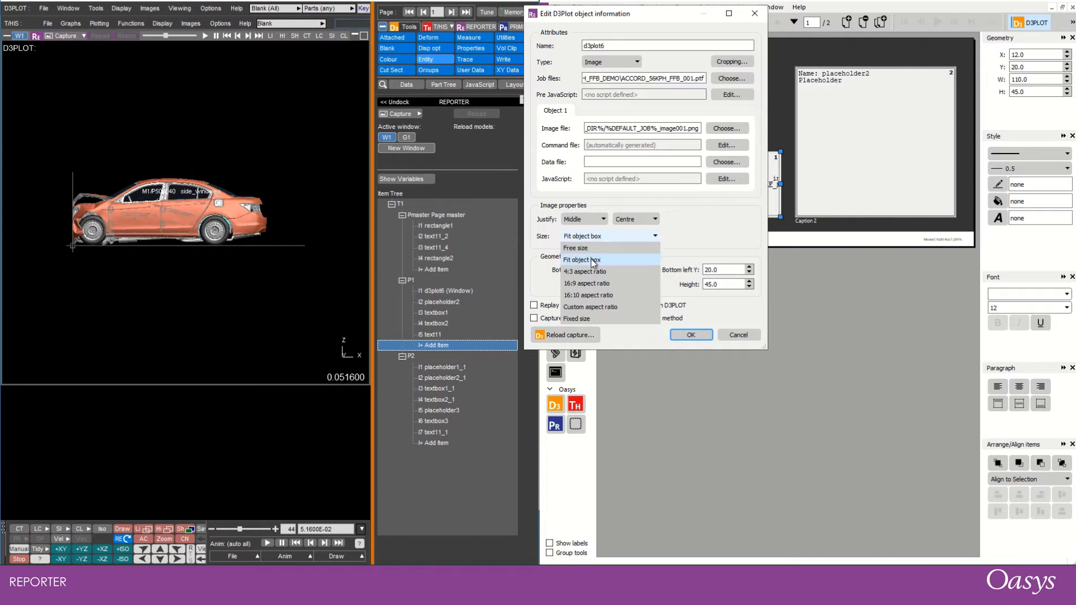
pyautogui.click(600, 260)
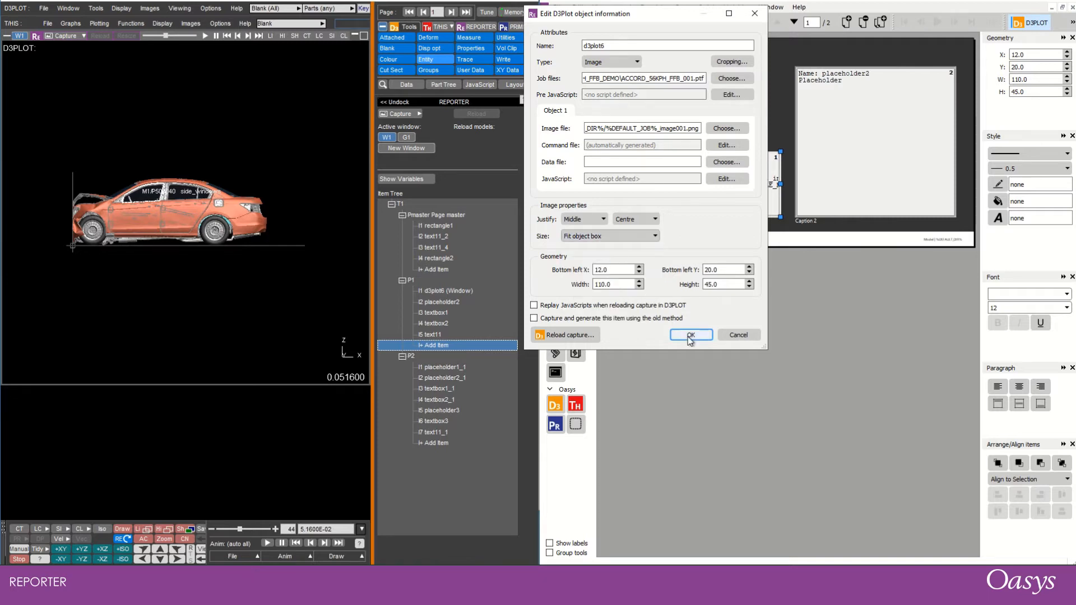
pyautogui.click(691, 336)
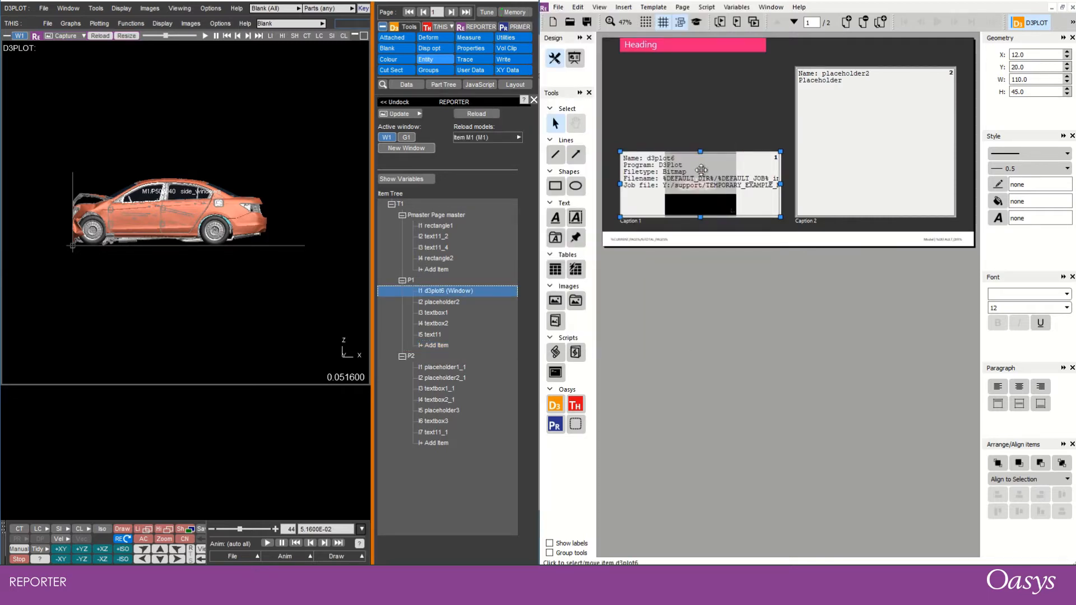
# Step: Resize the D3PLOT window to match the d3plot6 item, enlarge the car in it, and update the captured side view
pyautogui.click(100, 37)
pyautogui.click(124, 37)
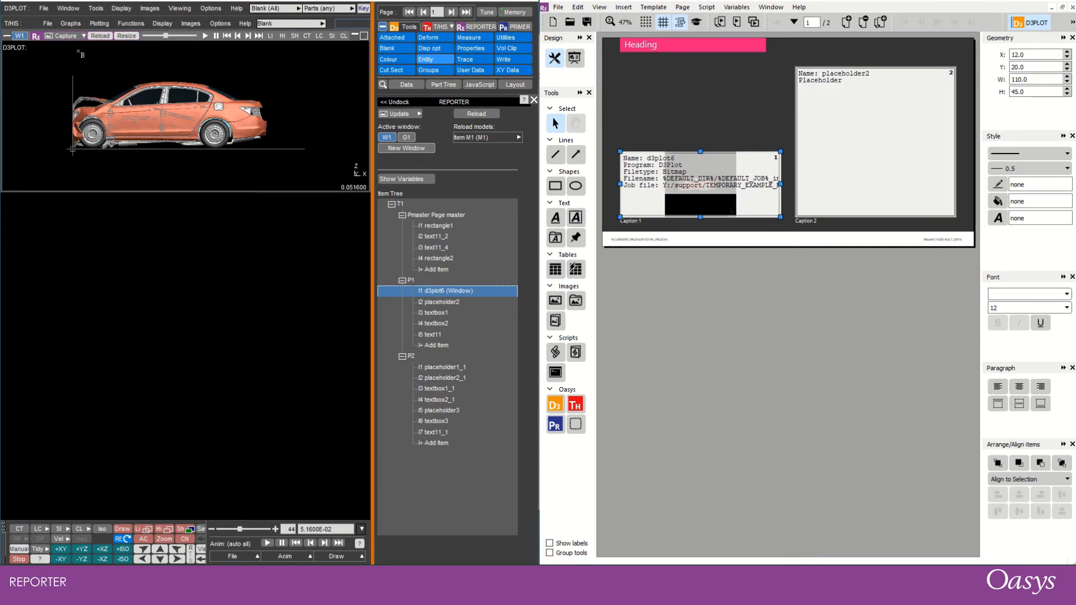
pyautogui.scroll(2, 175, 109)
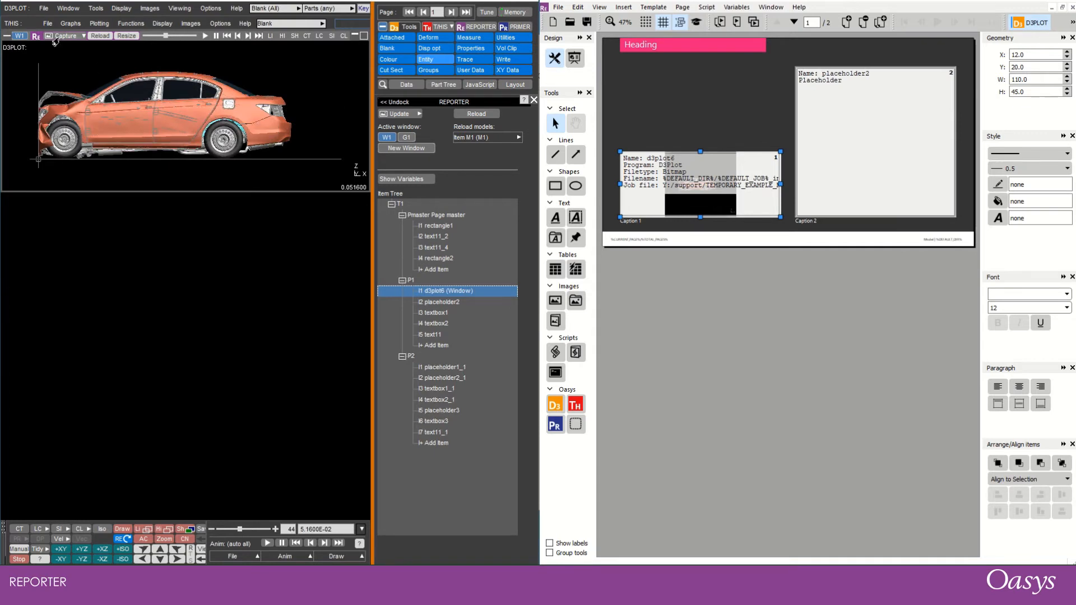
pyautogui.click(399, 114)
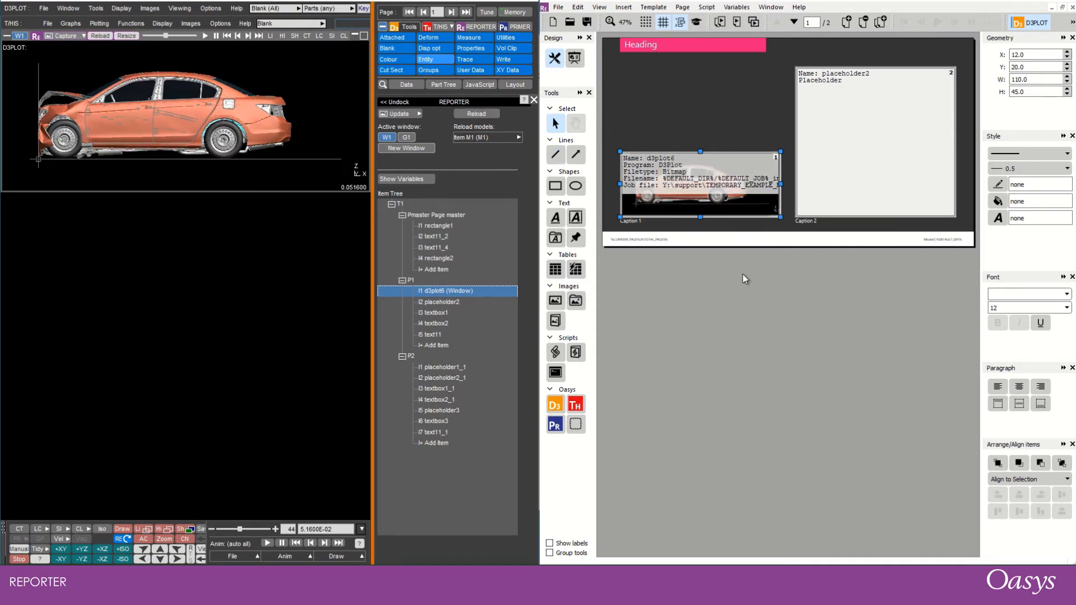
# Step: Match the D3PLOT window to placeholder2 on page 1 and capture a straight XY top view of the car into it
pyautogui.click(874, 144)
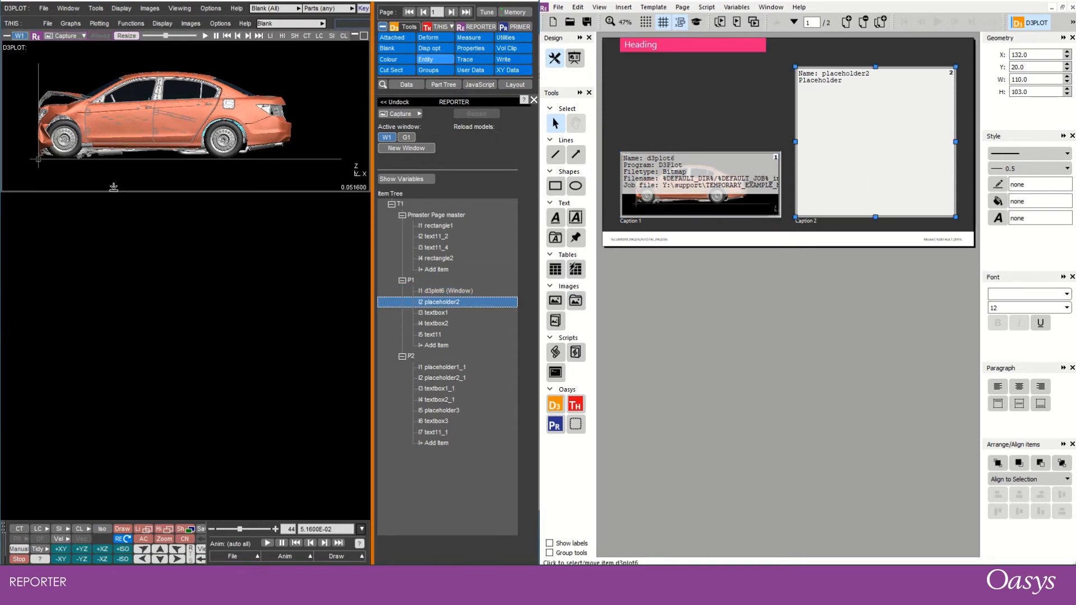
pyautogui.click(126, 35)
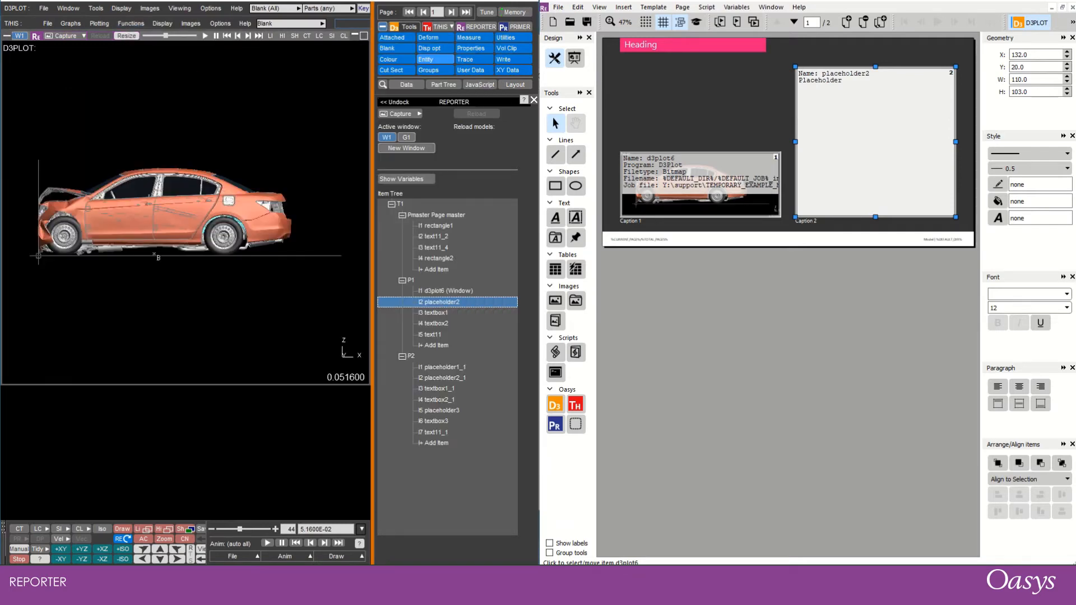
pyautogui.moveTo(117, 237); pyautogui.dragTo(133, 290)
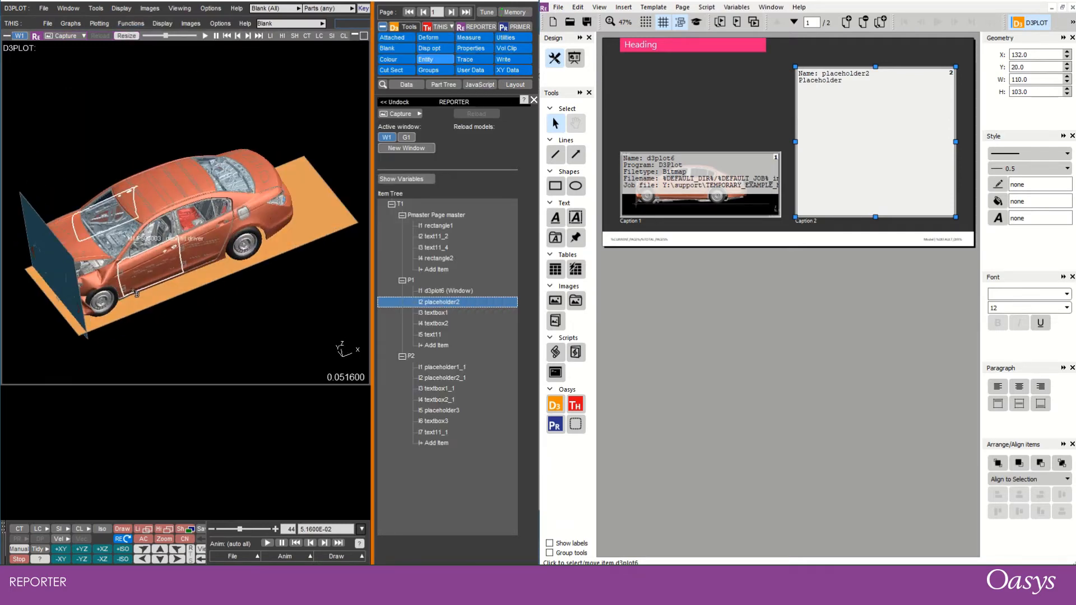
pyautogui.press('F1')
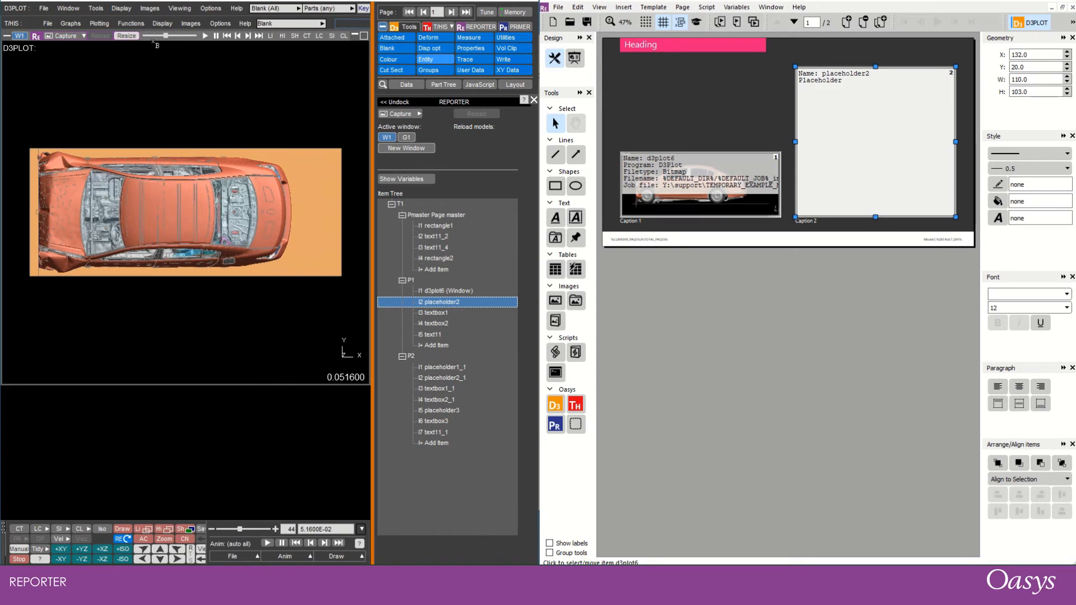
pyautogui.click(58, 37)
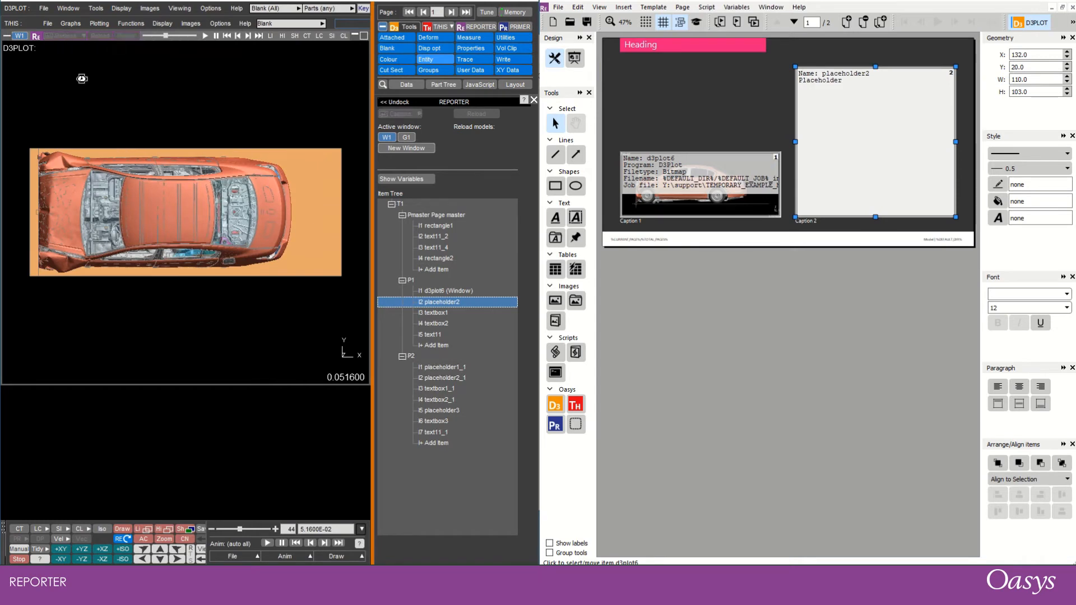
# Step: Add a new item to page 1 by capturing an isometric view of the crashed car
pyautogui.click(430, 348)
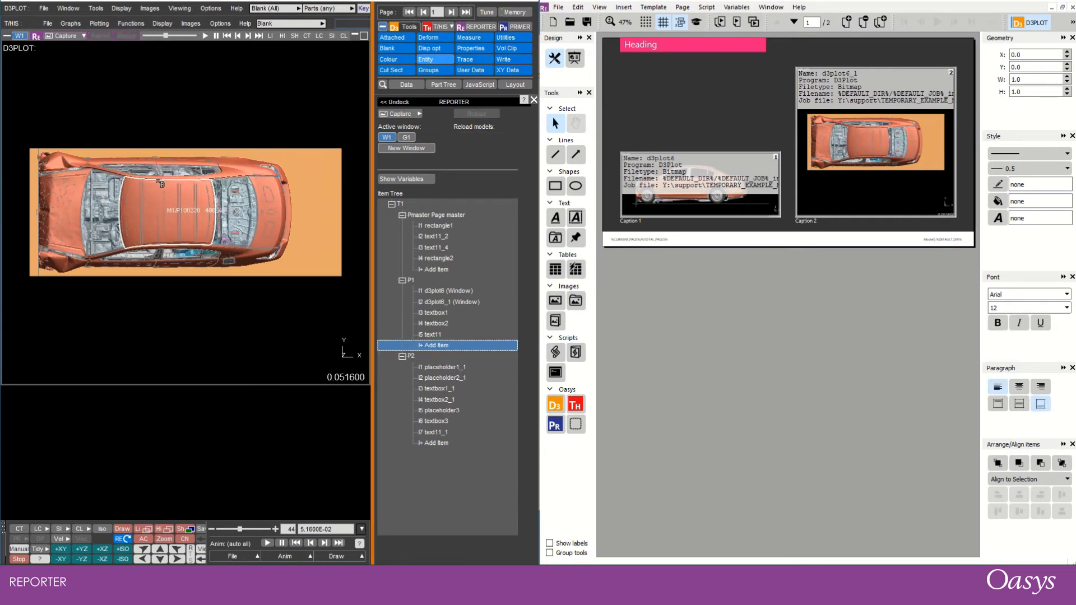
pyautogui.press('4')
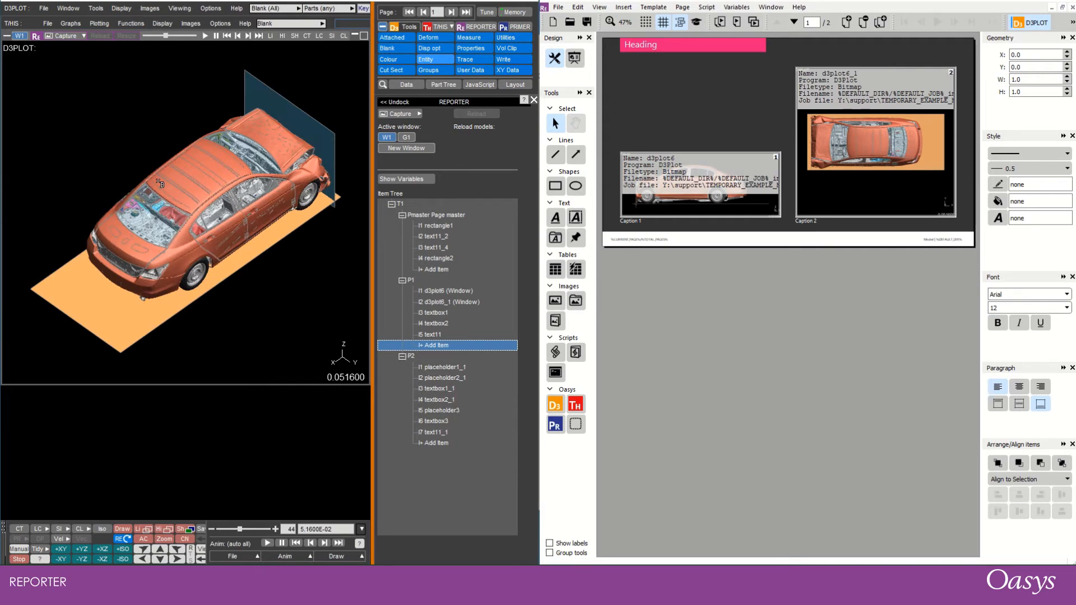
pyautogui.click(64, 36)
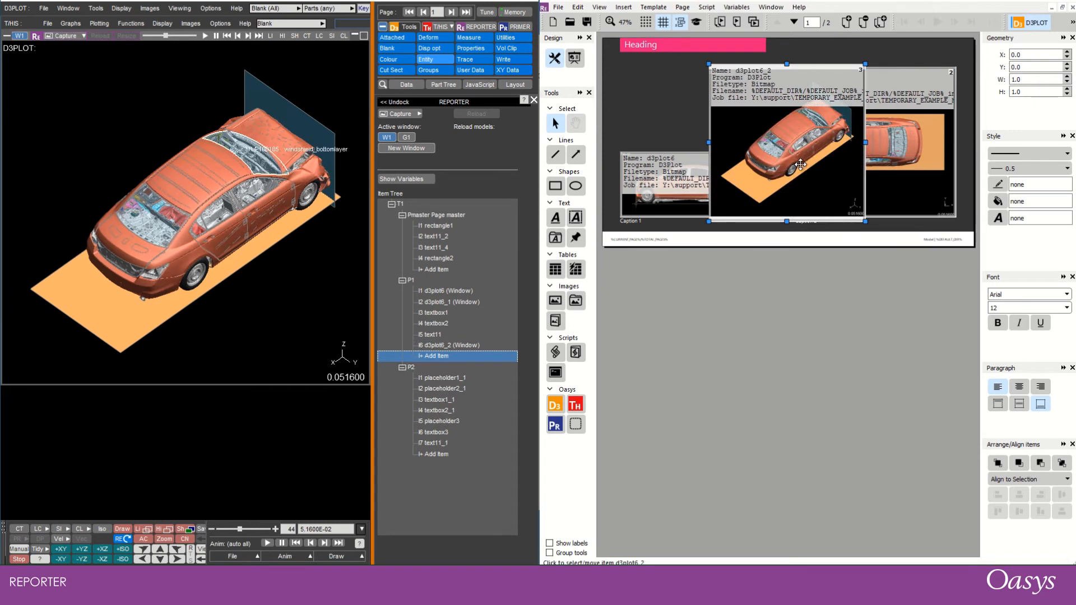
# Step: Place the new isometric capture directly above the side view image and size it to 110 wide by 57 high
pyautogui.moveTo(800, 164); pyautogui.dragTo(721, 162)
pyautogui.moveTo(709, 218); pyautogui.dragTo(713, 141)
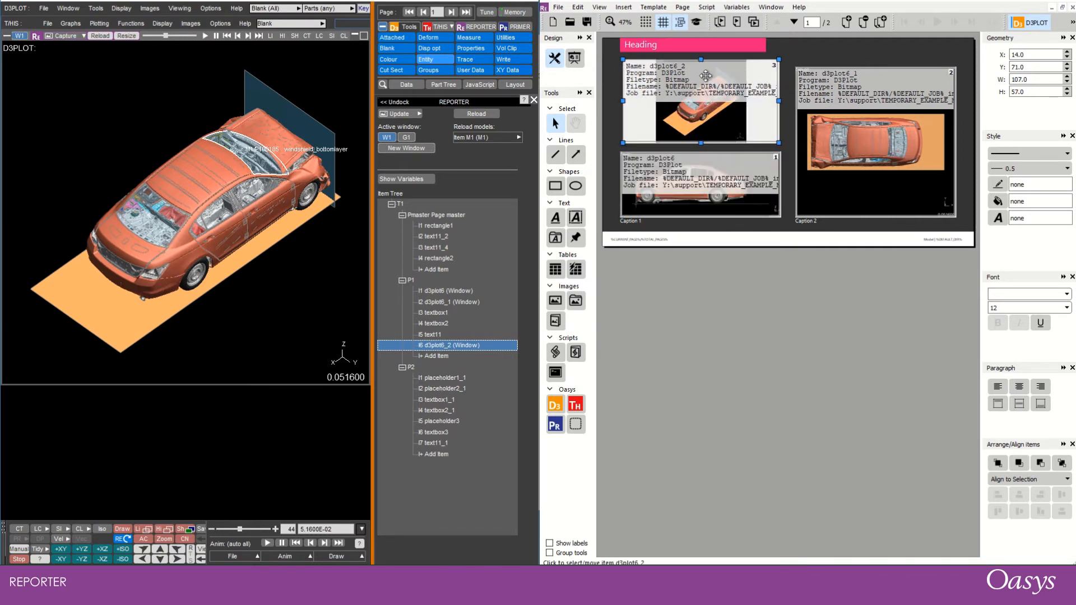
pyautogui.moveTo(733, 105); pyautogui.dragTo(755, 110)
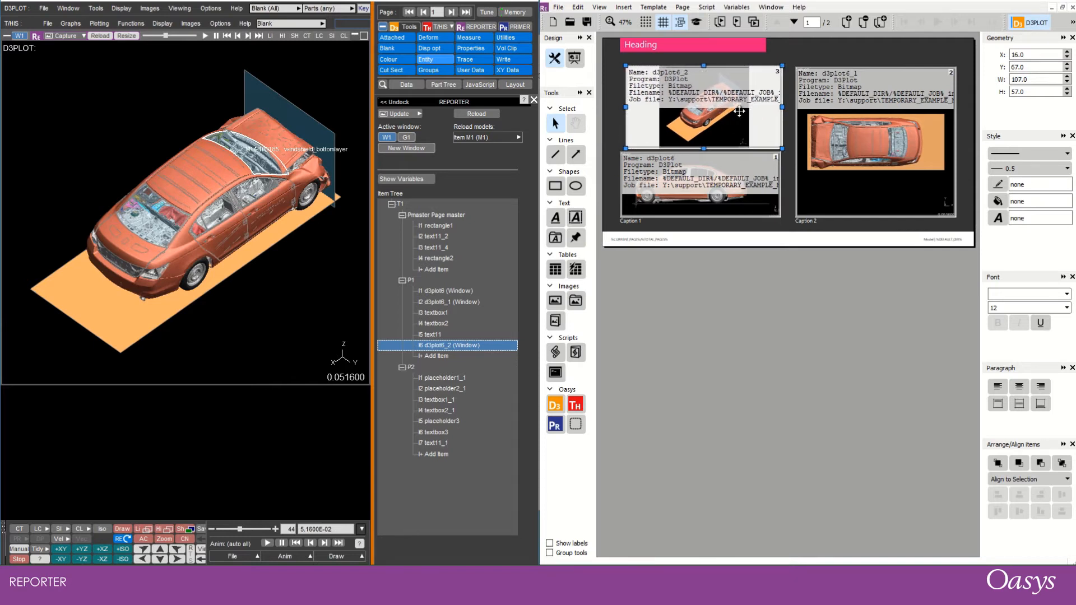
pyautogui.moveTo(625, 107); pyautogui.dragTo(621, 107)
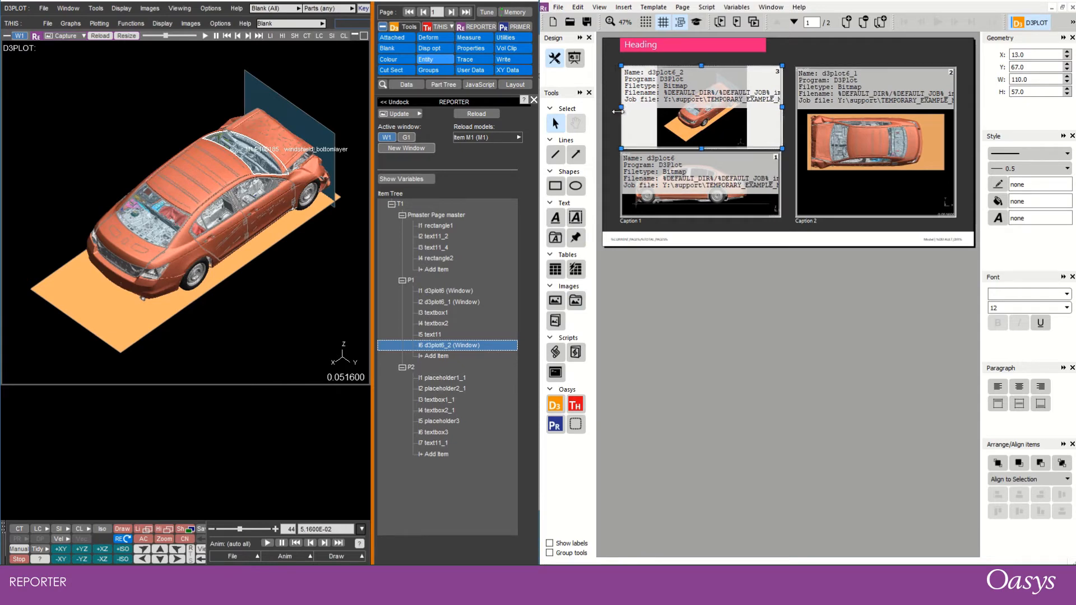
pyautogui.click(119, 37)
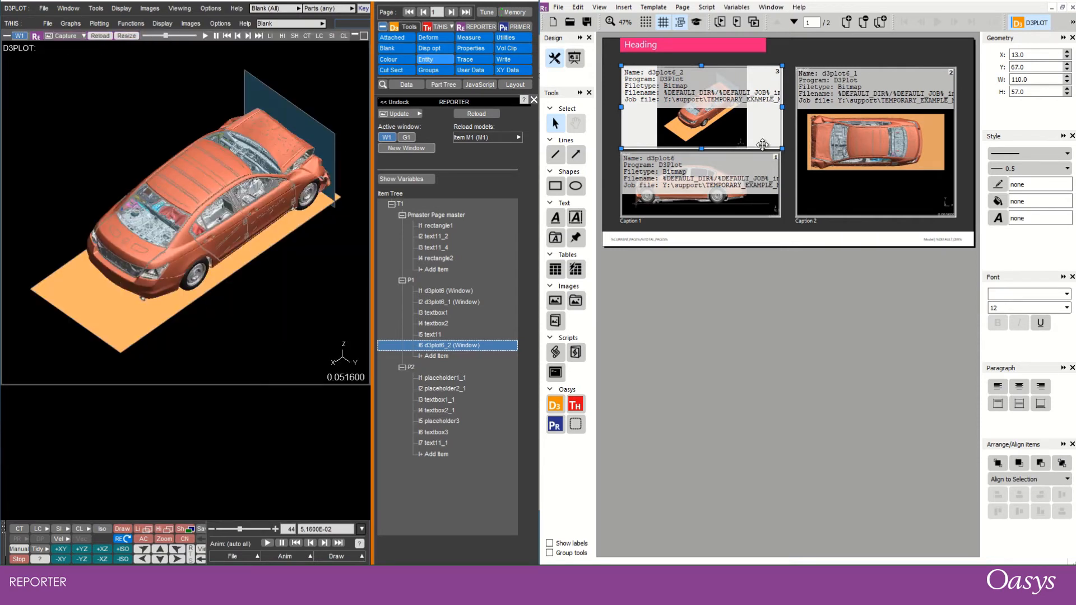
# Step: Set the image size of the d3plot6_2 item to Fit object box
pyautogui.rightClick(701, 123)
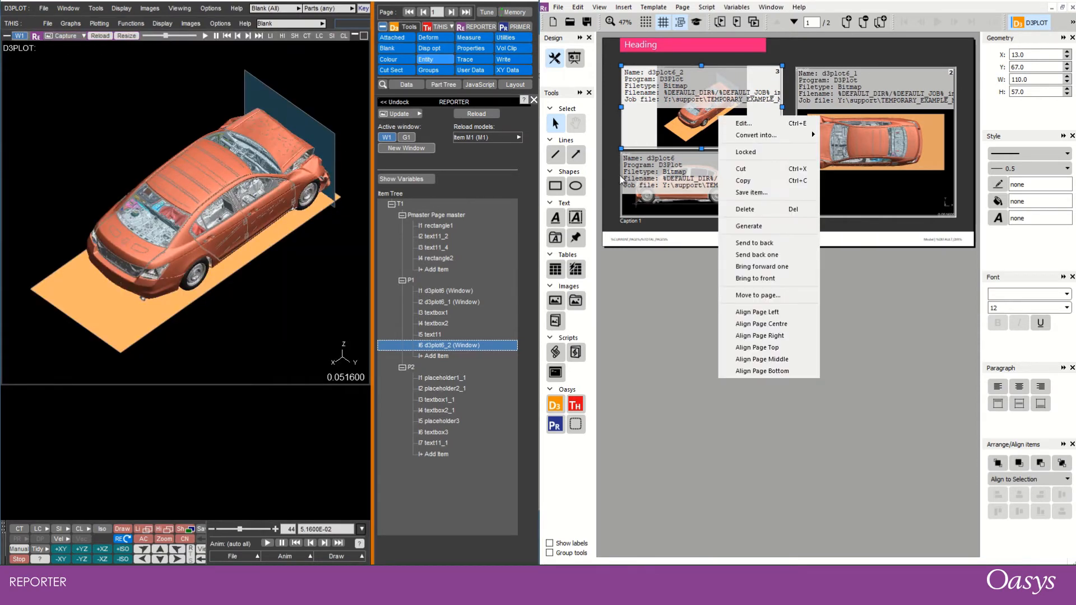
pyautogui.click(656, 267)
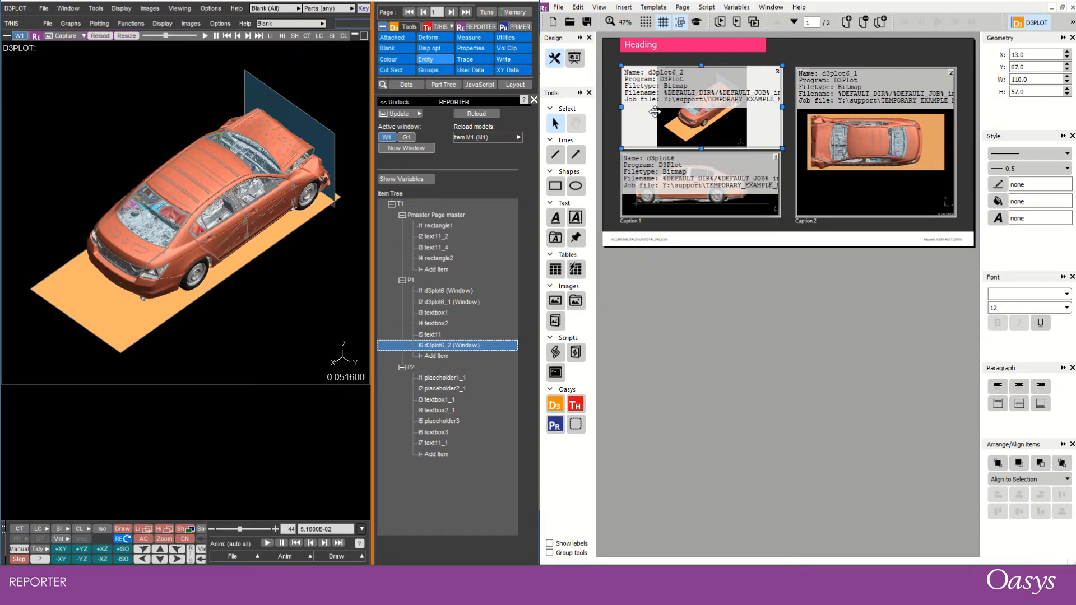
pyautogui.rightClick(650, 108)
pyautogui.click(671, 119)
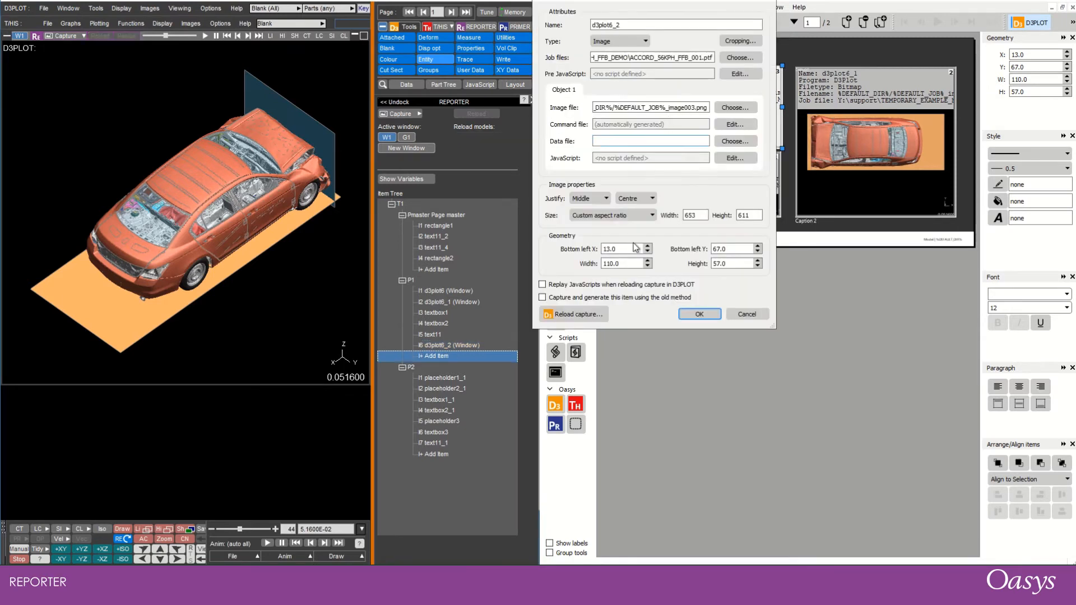
pyautogui.click(617, 216)
pyautogui.click(601, 239)
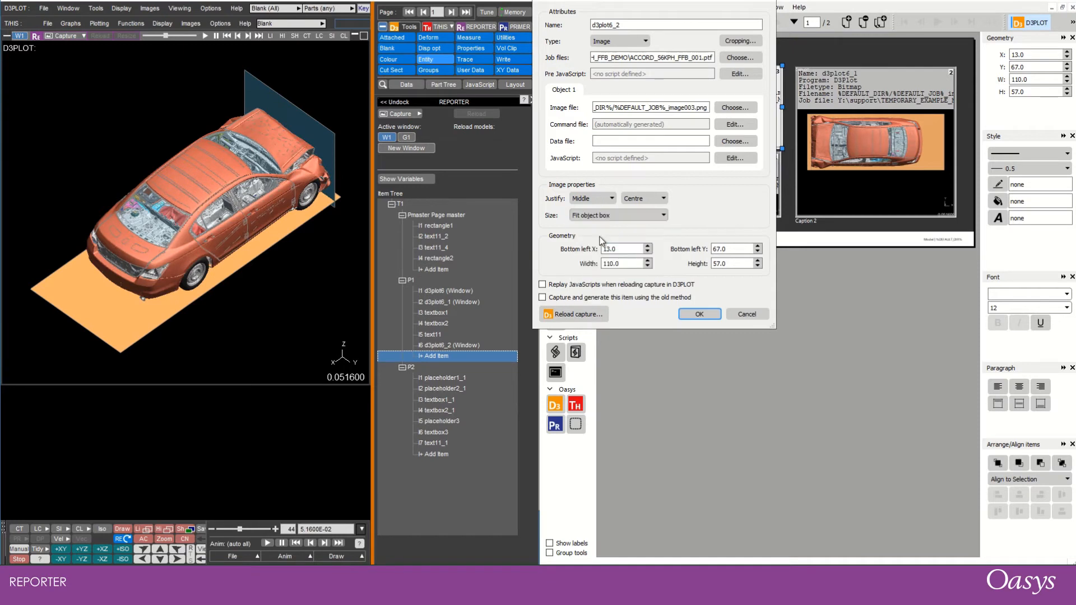
pyautogui.click(699, 314)
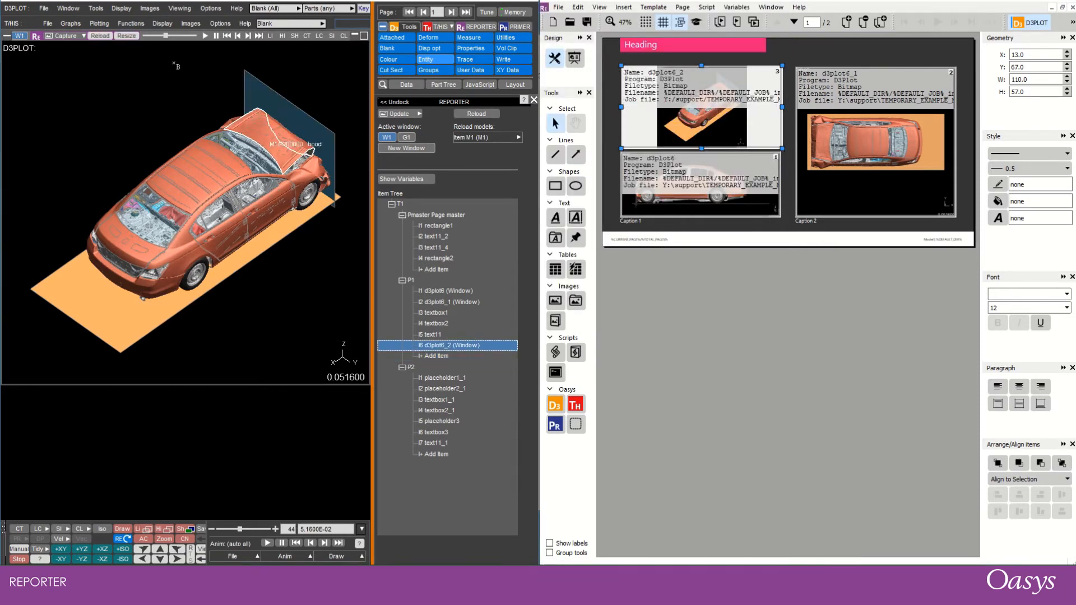
# Step: Match the D3PLOT window to d3plot6_2, update its capture with a lower rear three-quarter view, and check page 1 in presentation view
pyautogui.click(118, 36)
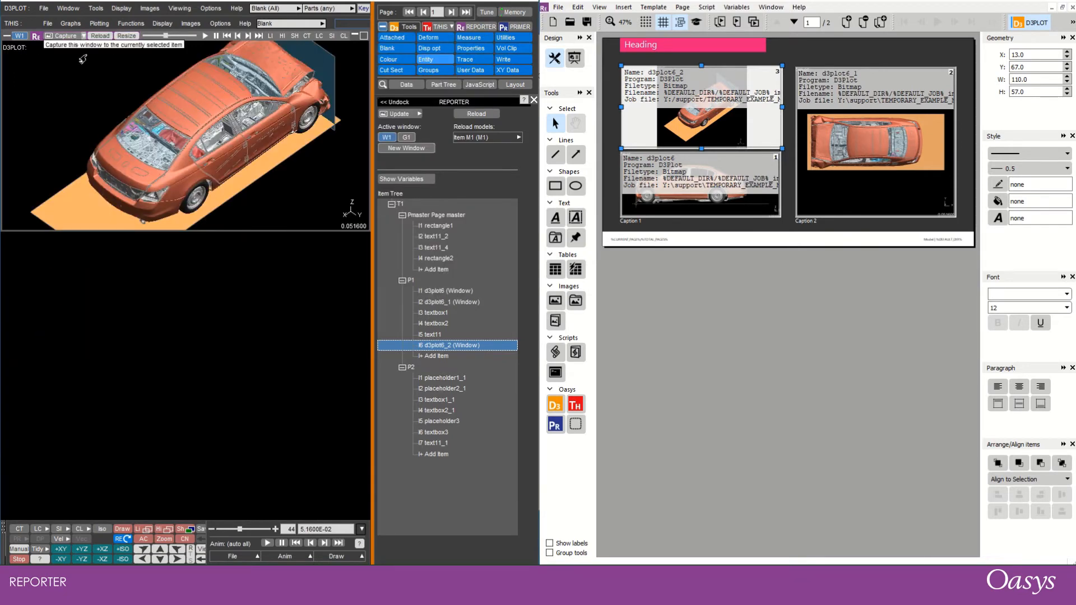
pyautogui.moveTo(143, 221); pyautogui.dragTo(209, 168)
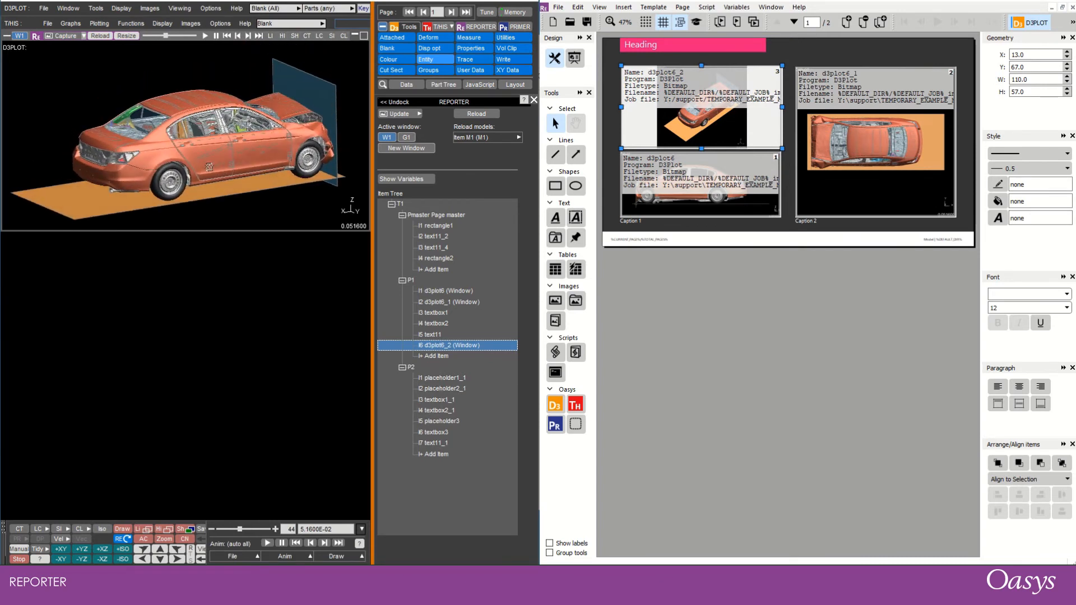
pyautogui.click(64, 36)
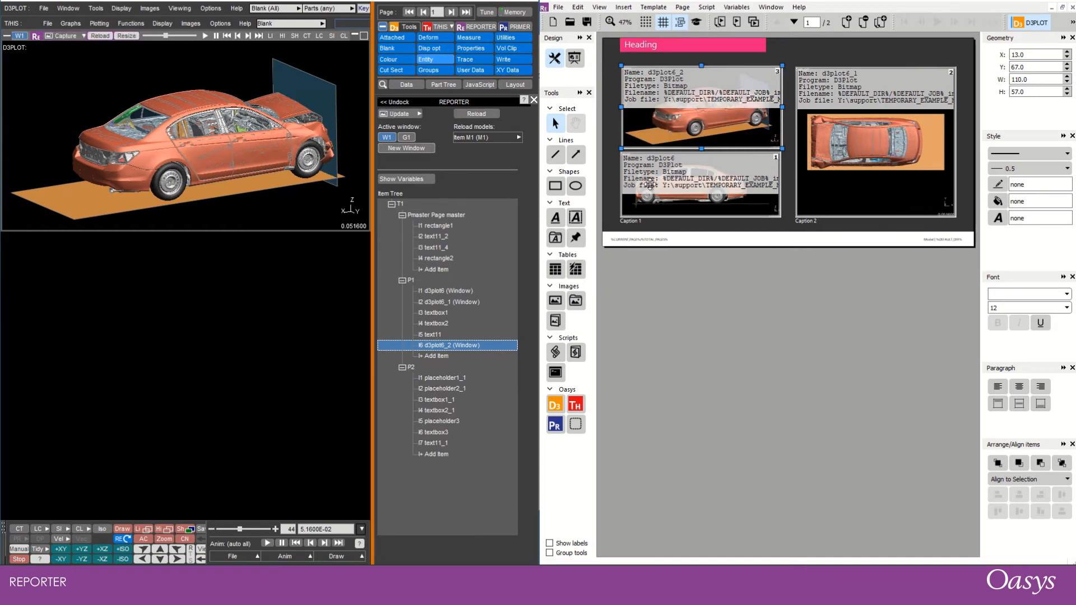
pyautogui.click(575, 61)
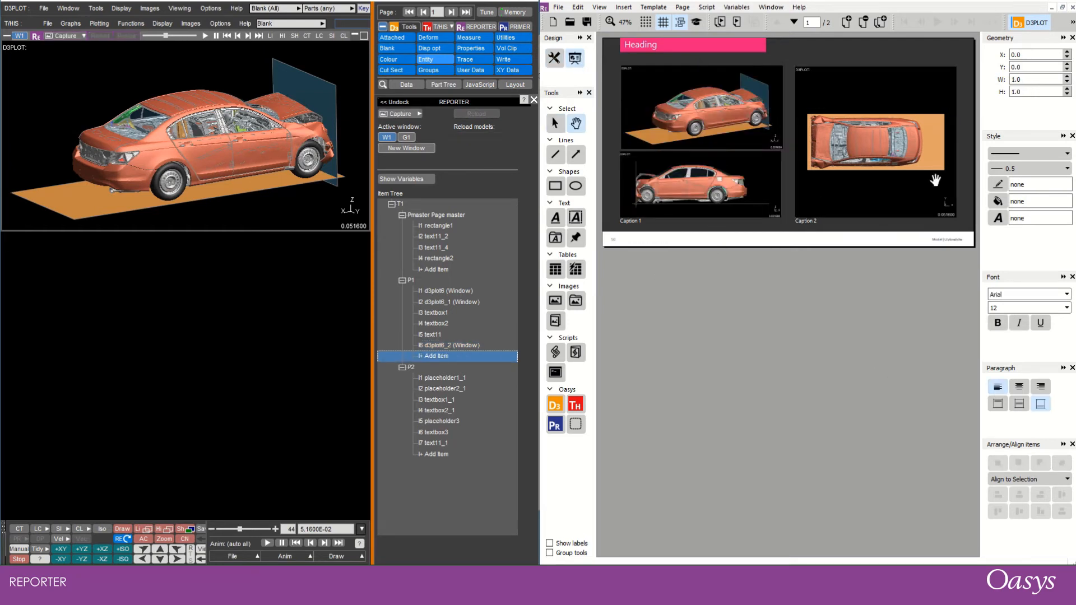
pyautogui.click(554, 59)
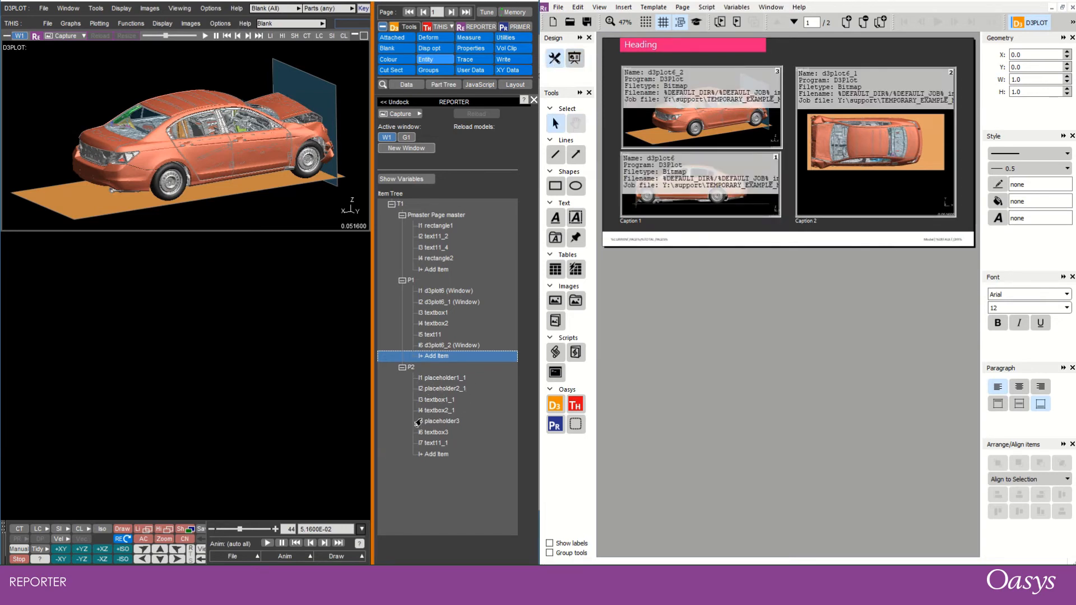
# Step: Match the D3PLOT window to placeholder2_1 on page 2, fit the whole car in view, and capture it into that placeholder
pyautogui.click(432, 390)
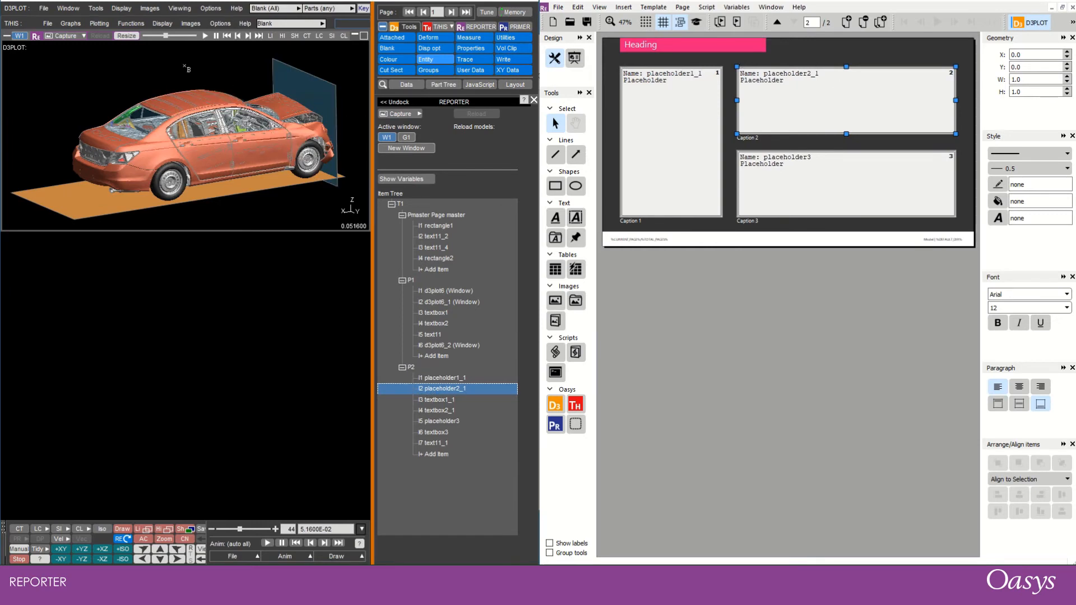
pyautogui.click(126, 35)
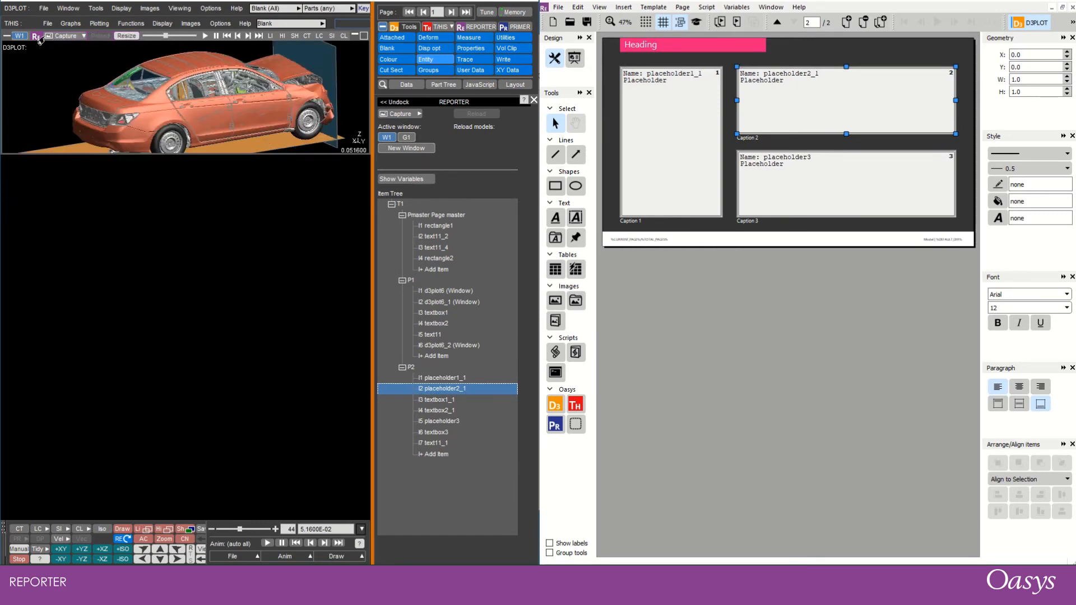
pyautogui.press('a')
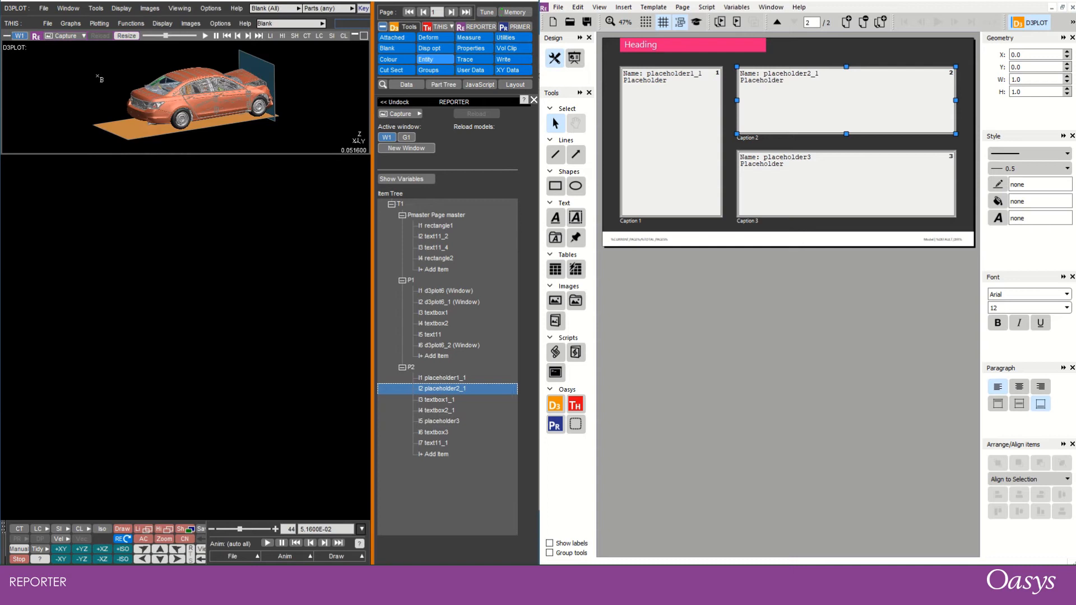
pyautogui.click(63, 36)
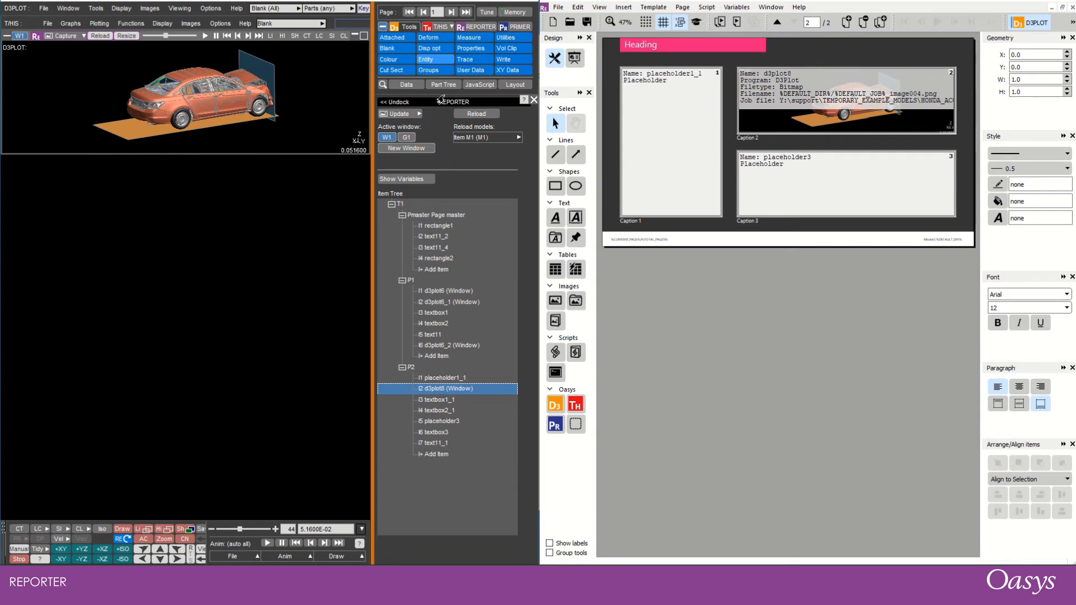
# Step: Plot the X displacement of all listed nodes in the T/HIS graph and blank every curve except nodes 80029911 and 80042158
pyautogui.click(452, 14)
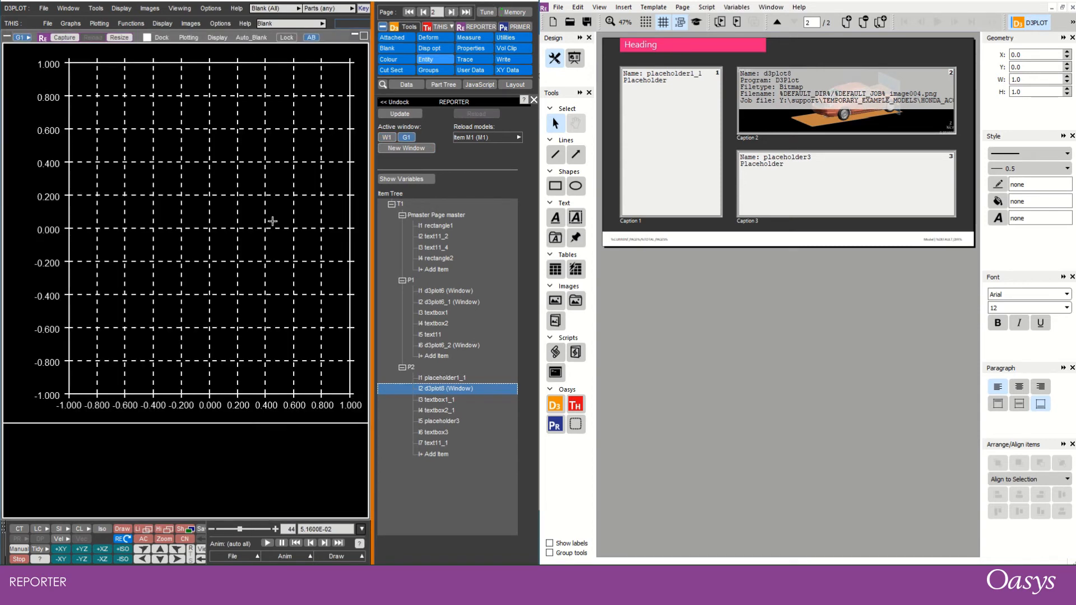
pyautogui.click(402, 87)
pyautogui.click(438, 26)
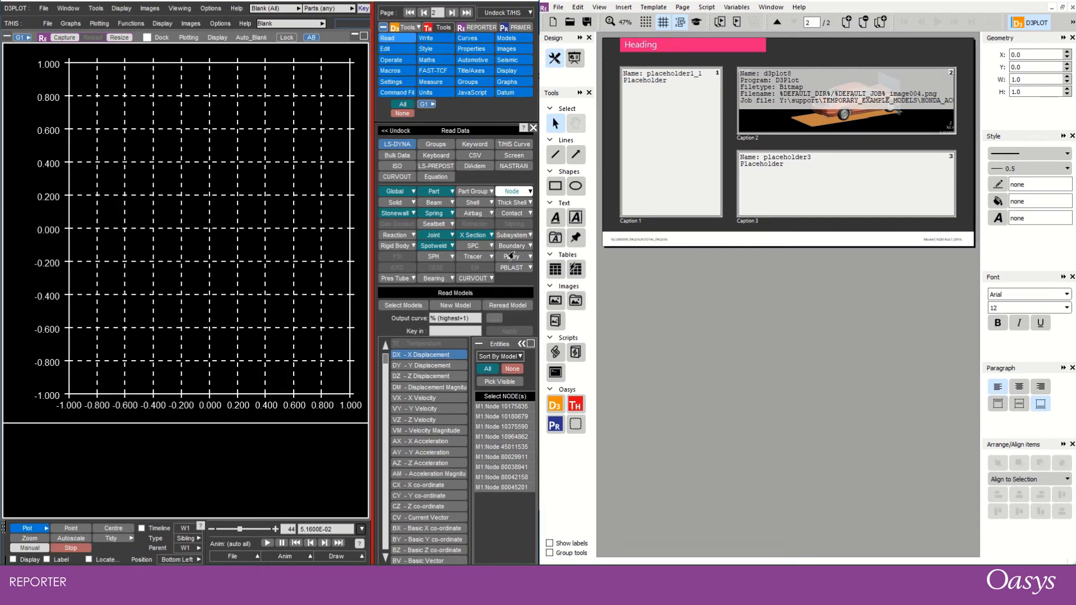
pyautogui.click(502, 406)
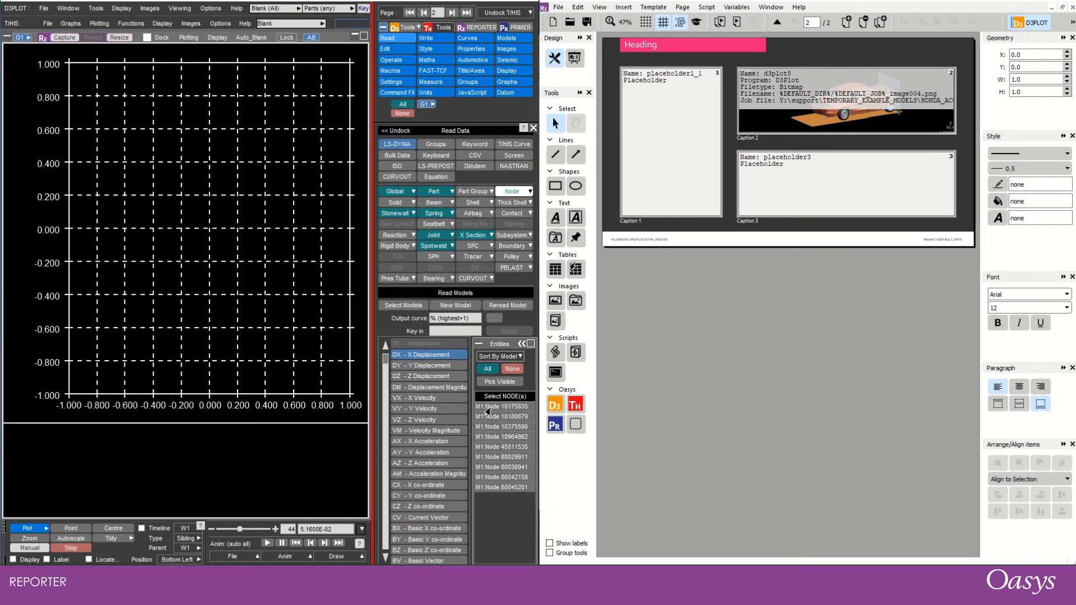
pyautogui.keyDown('shift'); pyautogui.click(487, 487); pyautogui.keyUp('shift')
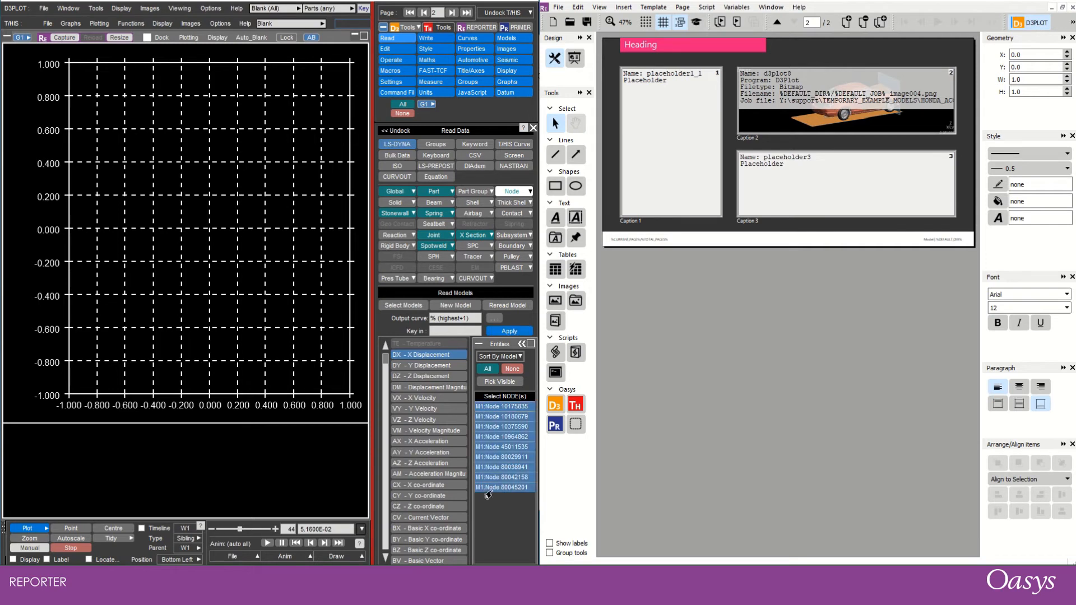
pyautogui.click(502, 333)
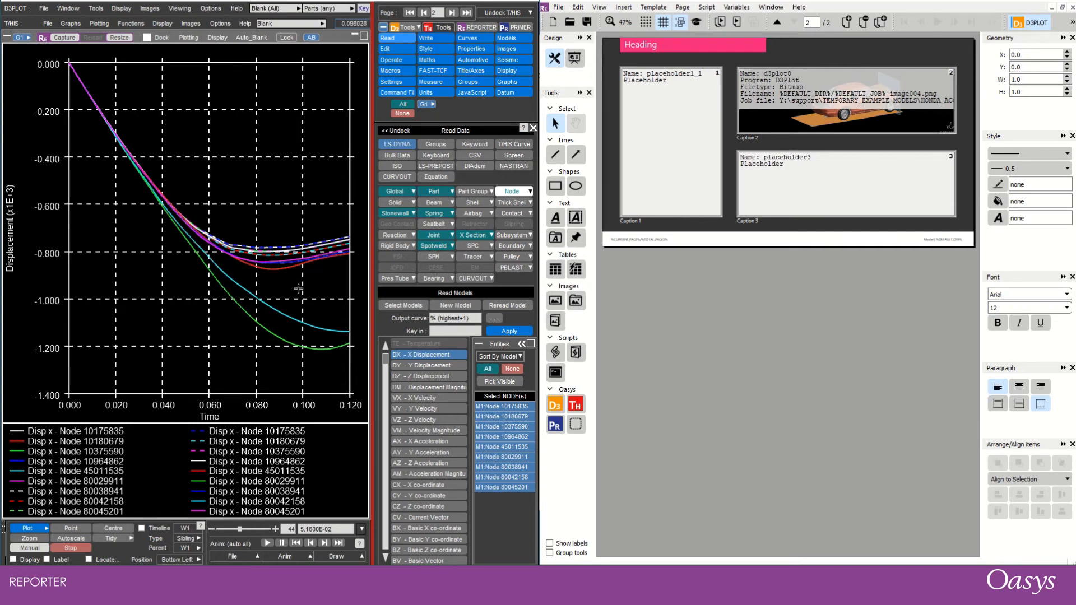
pyautogui.moveTo(298, 289); pyautogui.dragTo(287, 211)
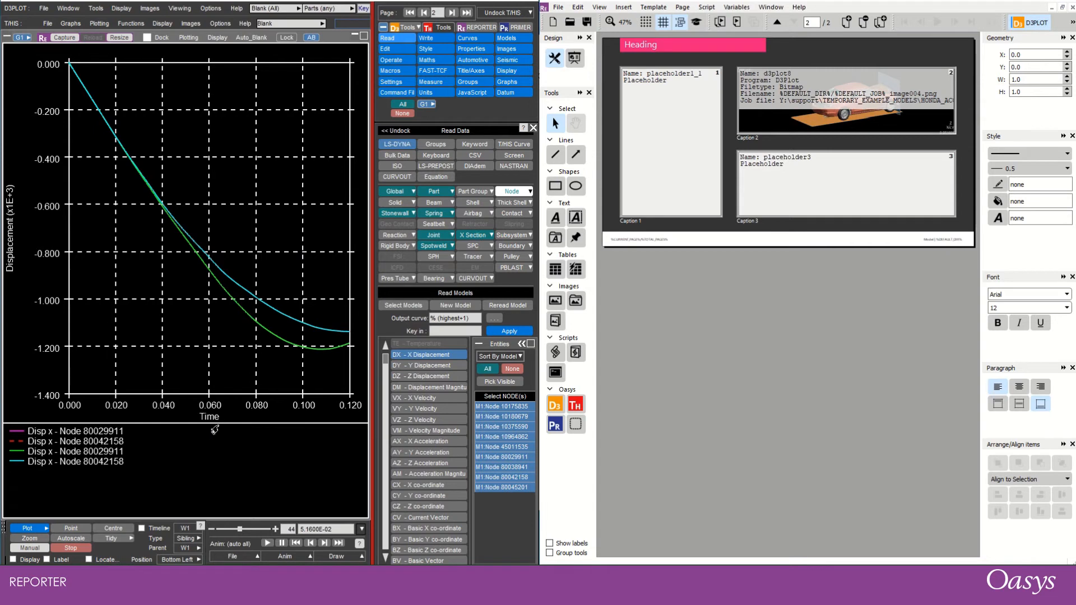
# Step: Enlarge the graph's legend area to shorten the plot, and set the Y axis label to "X Displacement"
pyautogui.moveTo(214, 430); pyautogui.dragTo(230, 303)
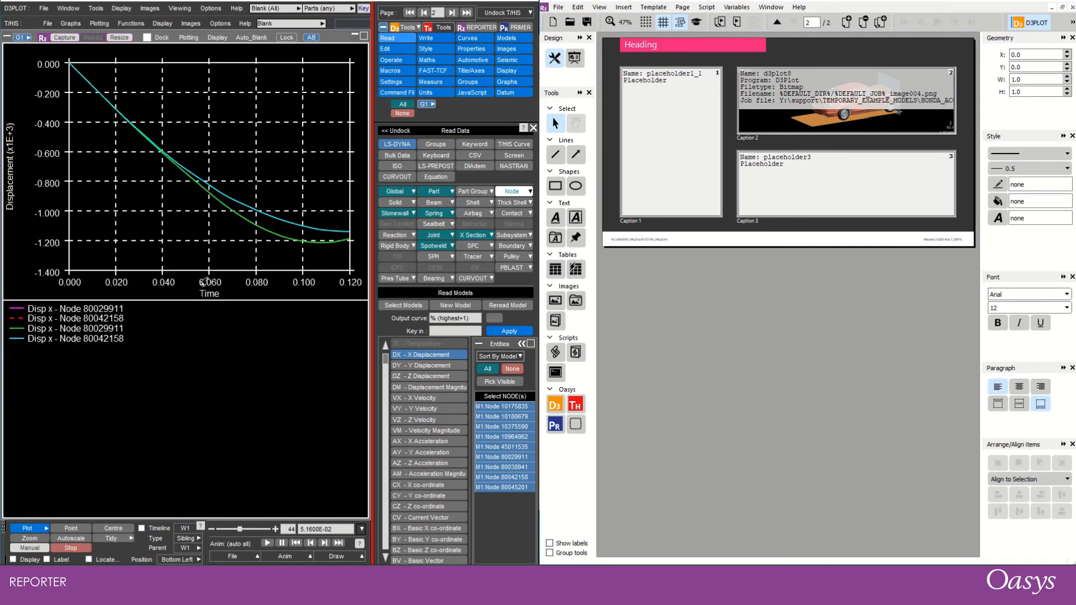
pyautogui.click(16, 168)
pyautogui.click(92, 187)
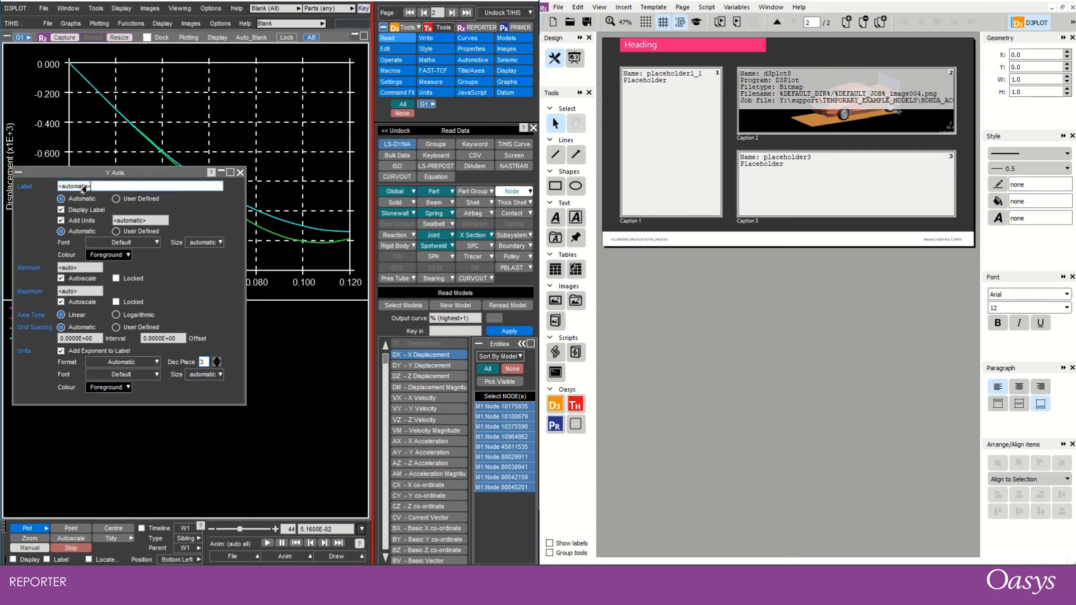
pyautogui.moveTo(92, 189); pyautogui.dragTo(45, 188)
pyautogui.write('X Displacement')
pyautogui.press('Return')
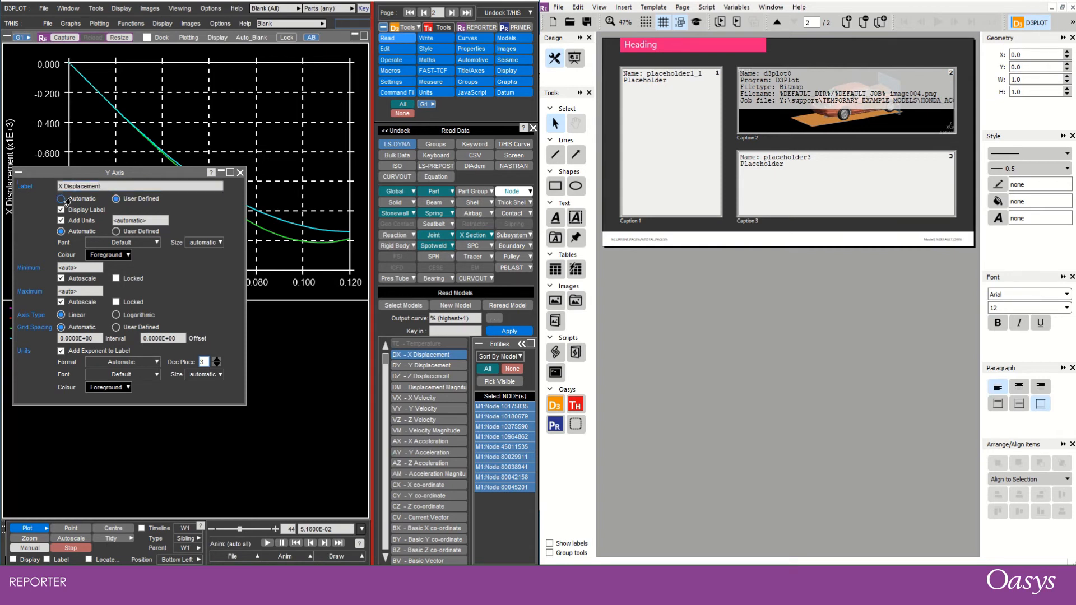
pyautogui.click(242, 171)
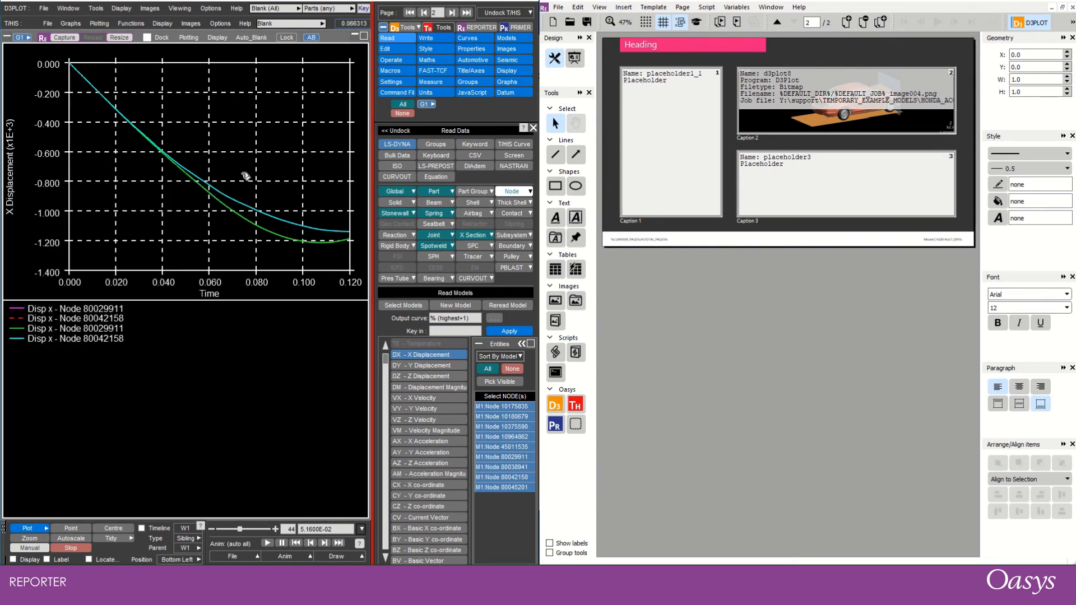
# Step: Match the graph window to placeholder1_1, enlarge its plot area by shrinking the legend, and capture the graph into that placeholder
pyautogui.click(656, 128)
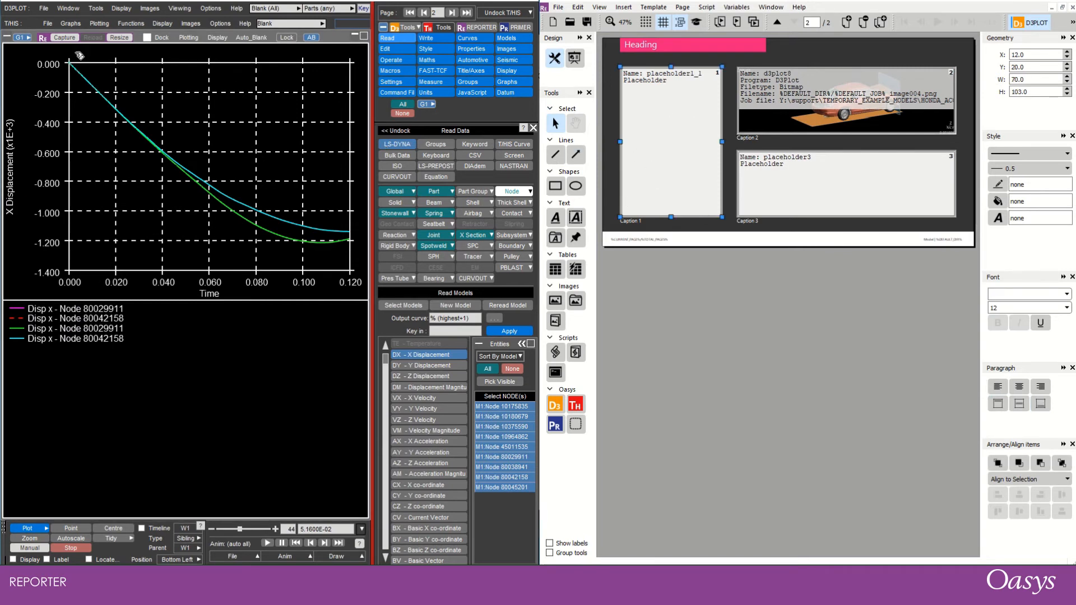
pyautogui.click(117, 39)
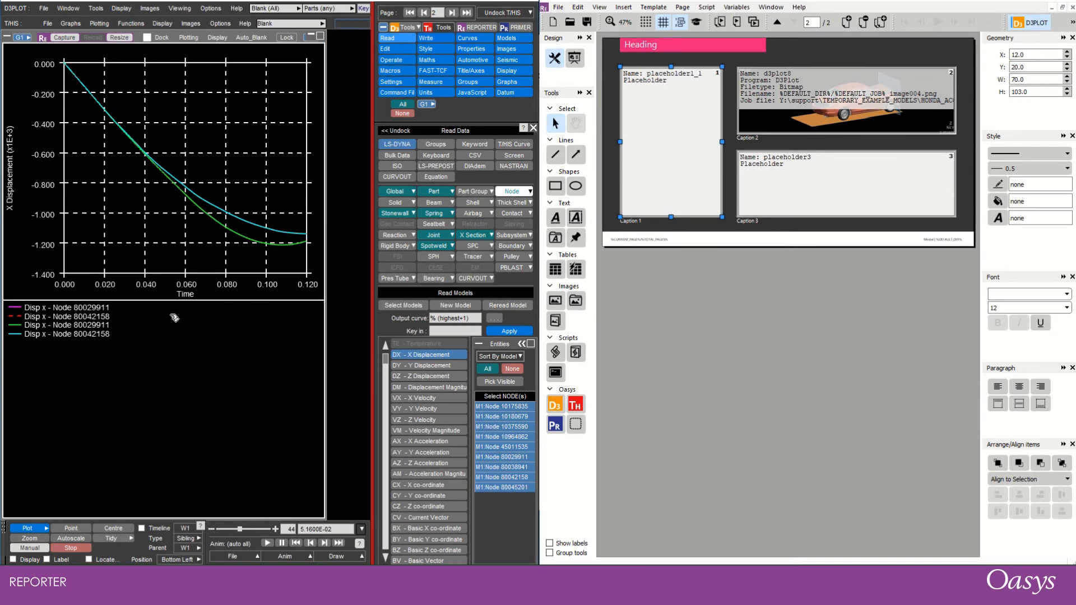
pyautogui.moveTo(144, 304); pyautogui.dragTo(141, 470)
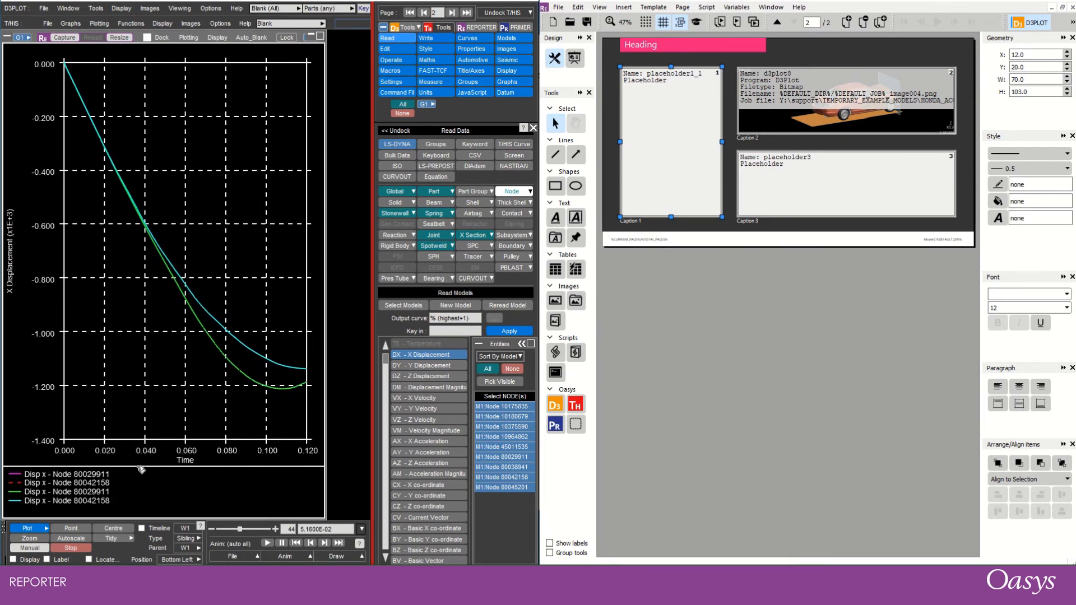
pyautogui.click(61, 38)
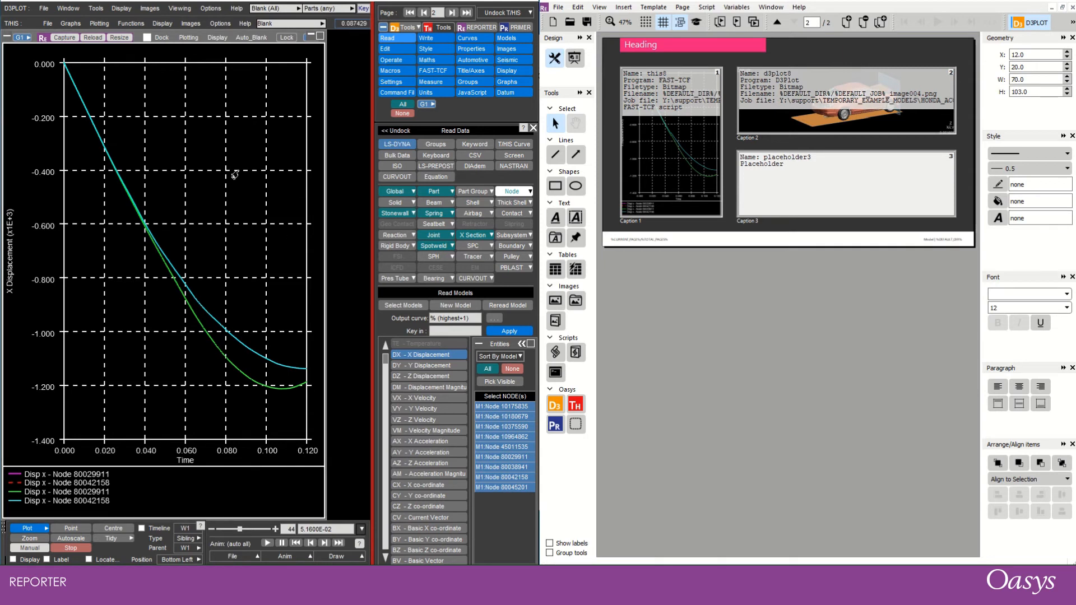
# Step: Select the d3plot6_1 top view on template page 1 and reload its capture into the D3PLOT window on layout page 1
pyautogui.click(777, 22)
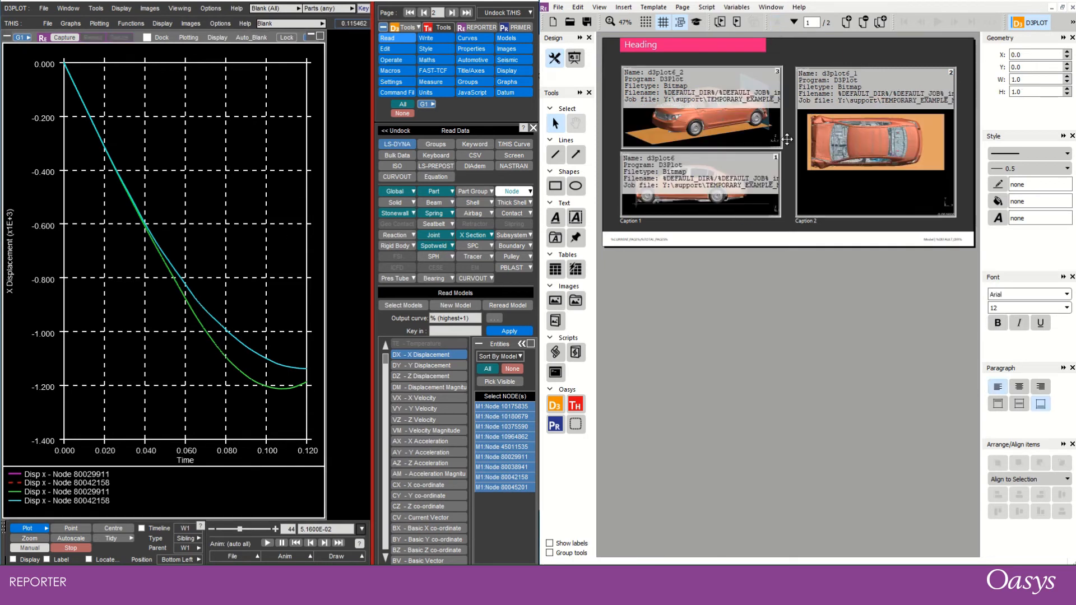
pyautogui.click(833, 191)
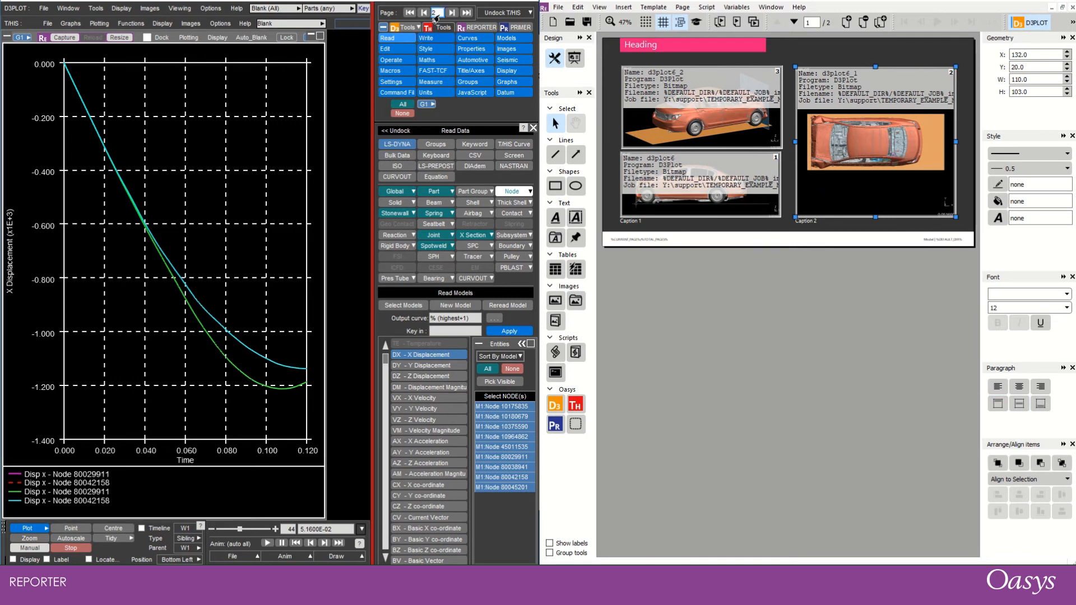
pyautogui.click(410, 13)
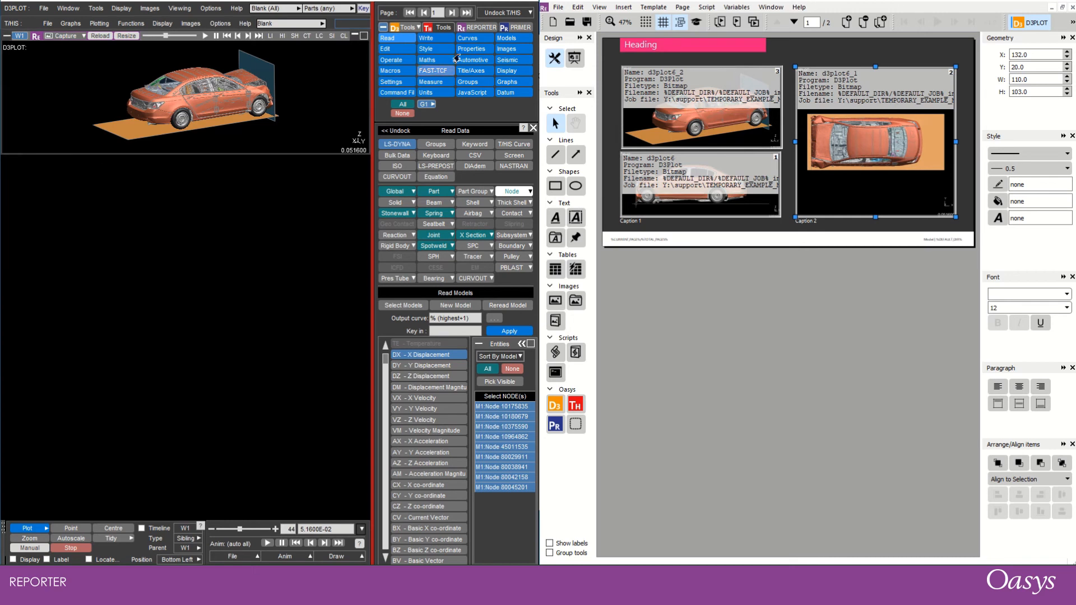
pyautogui.click(476, 27)
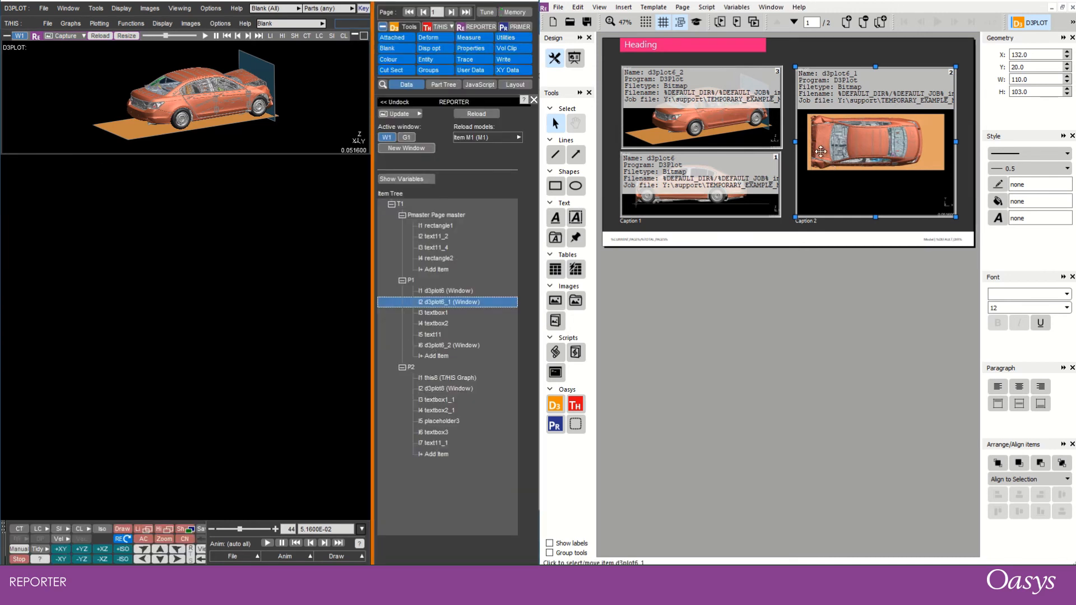
pyautogui.click(469, 113)
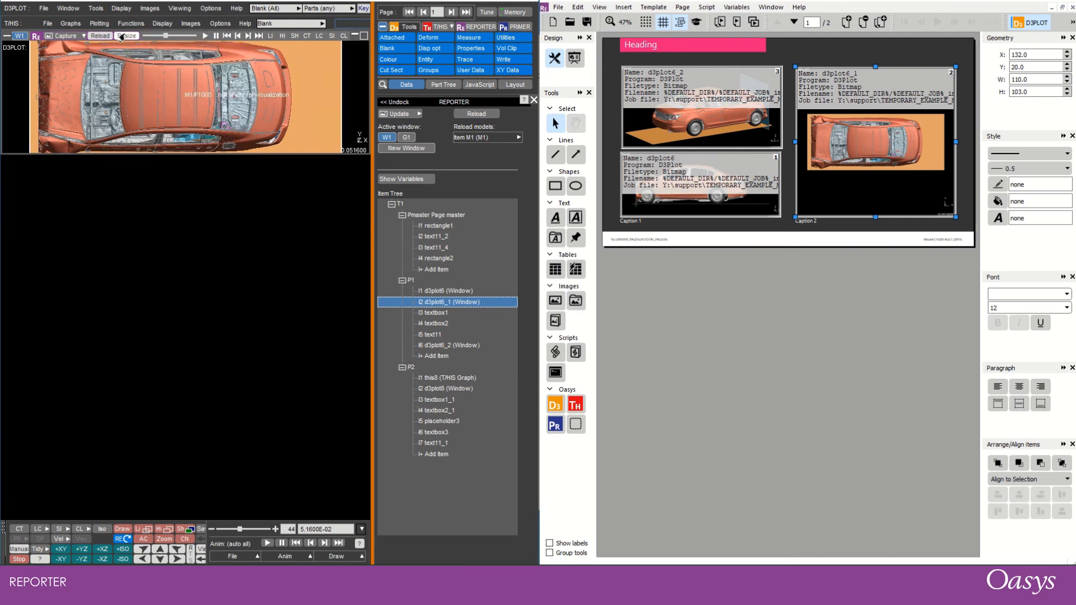
# Step: Match the D3PLOT window to d3plot6_1 and apply 50% transparency to the whole car
pyautogui.click(120, 37)
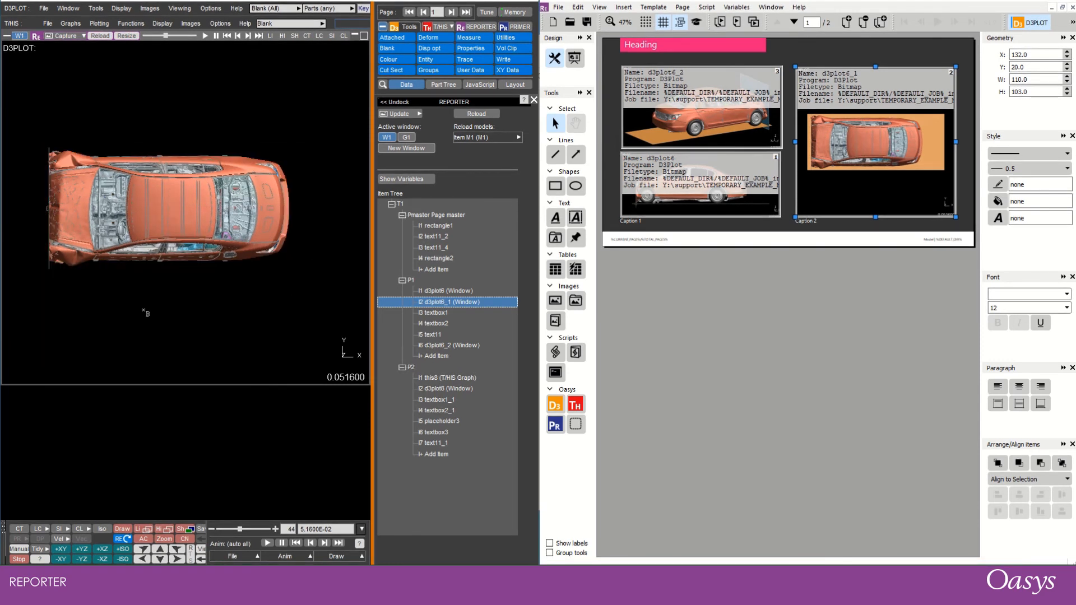
pyautogui.click(297, 8)
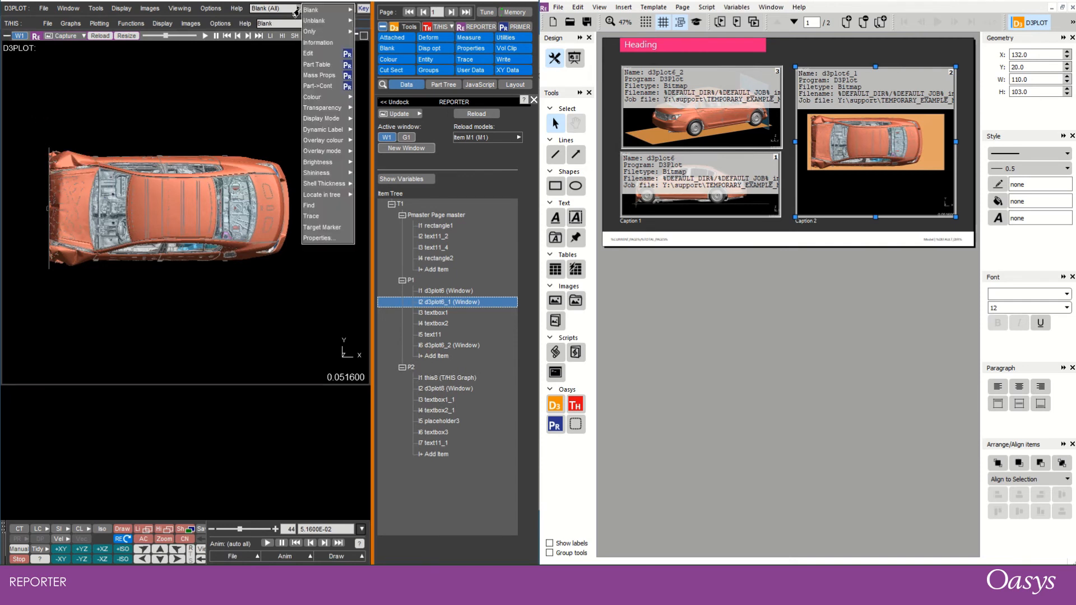
pyautogui.moveTo(331, 109)
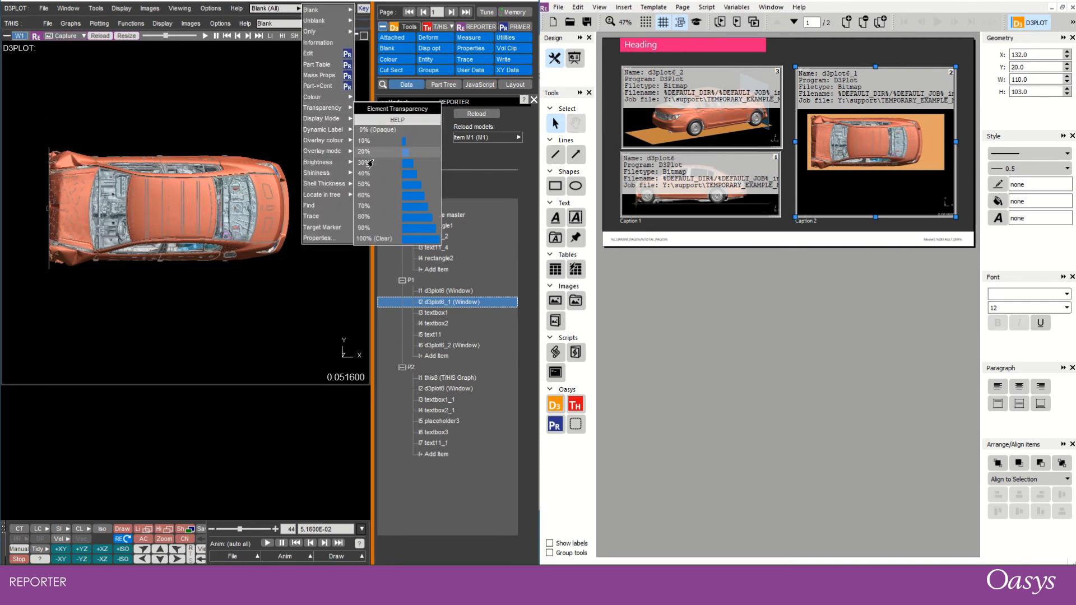
pyautogui.click(364, 184)
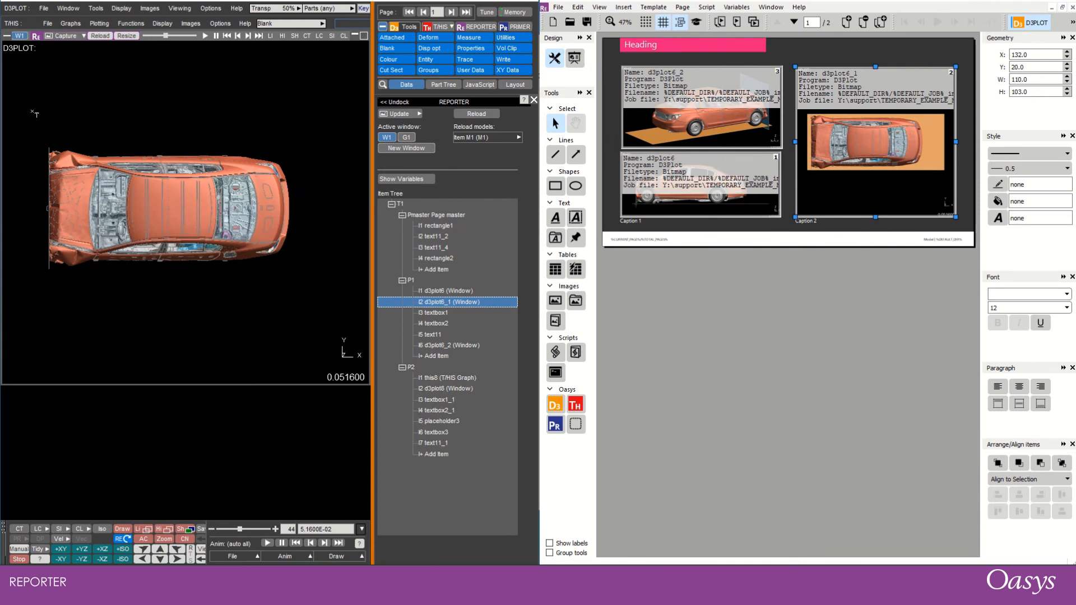
pyautogui.moveTo(30, 116); pyautogui.dragTo(340, 312)
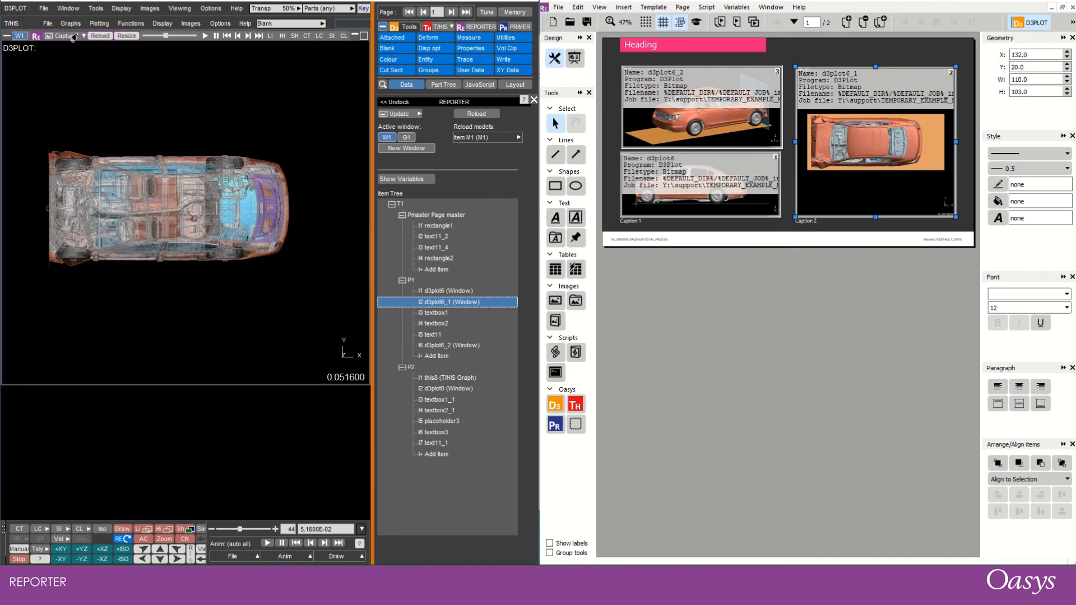
# Step: Switch the D3PLOT GUI theme to Light, fit the car in view, and update the d3plot6_1 capture
pyautogui.click(120, 8)
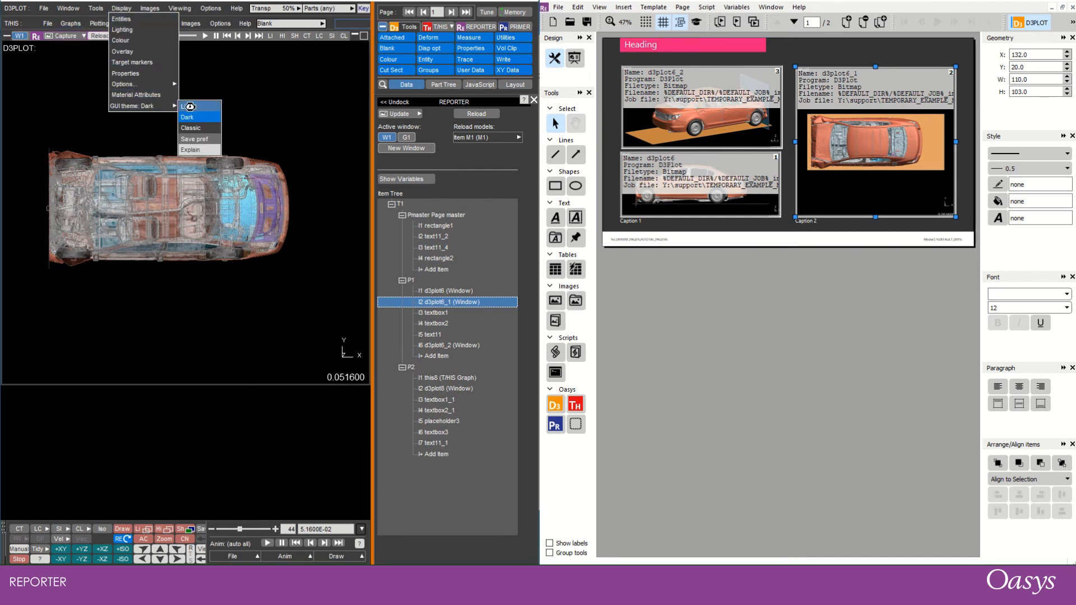
pyautogui.click(190, 107)
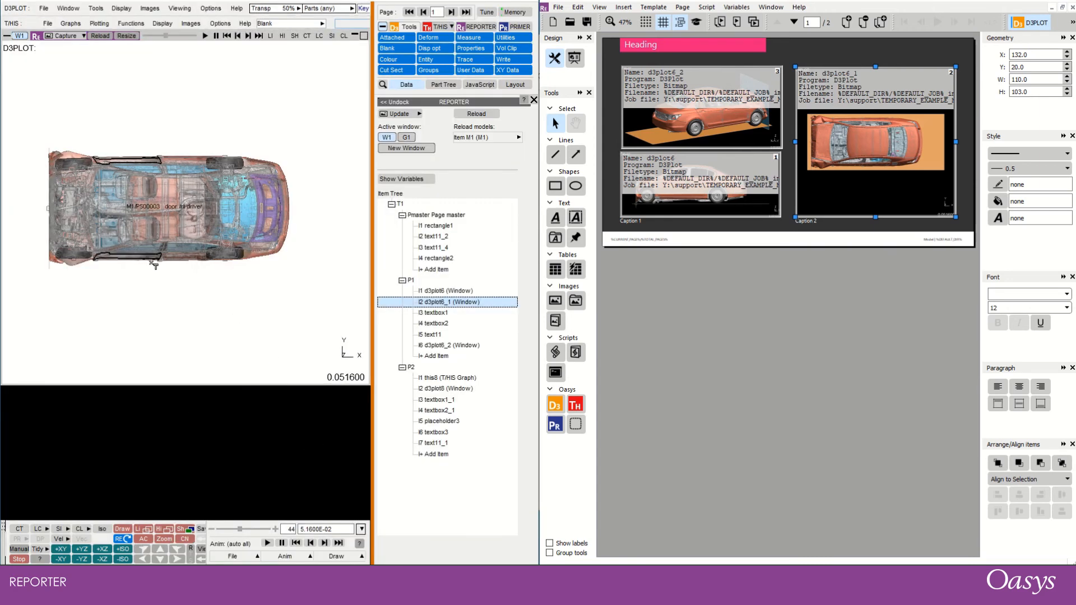
pyautogui.press('a')
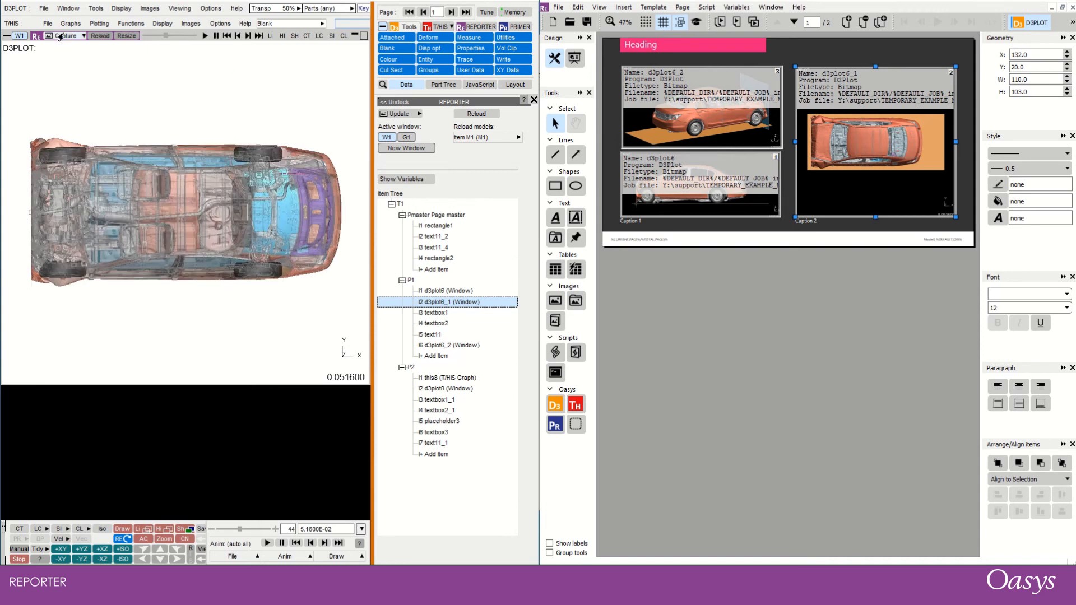
pyautogui.click(100, 36)
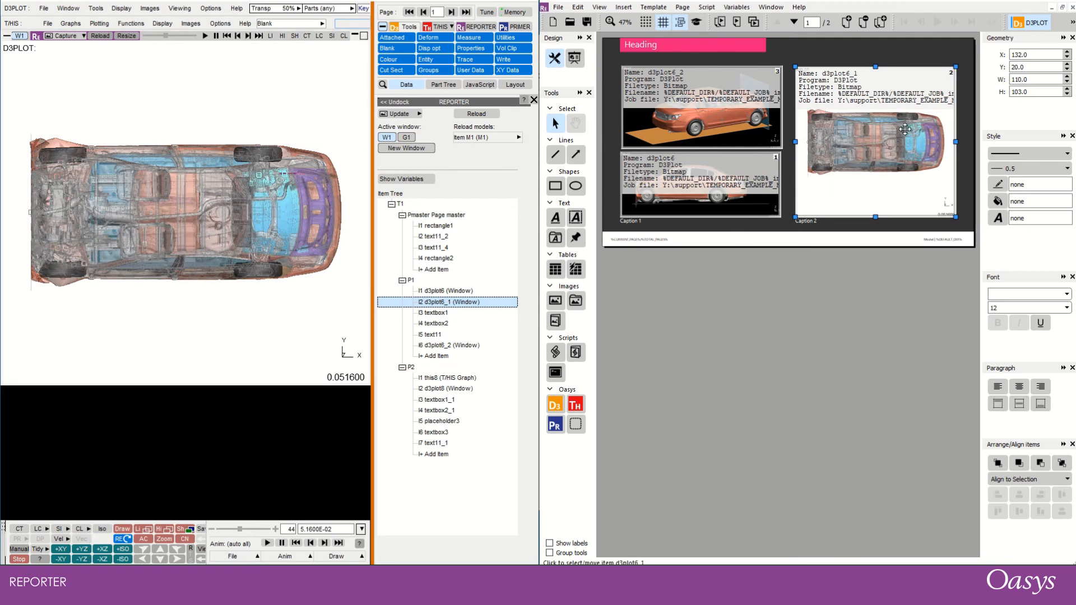
# Step: Open the d3plot6_1 item's attributes and try the old capture and generation method, declining to lose its capture data
pyautogui.rightClick(856, 139)
pyautogui.click(872, 147)
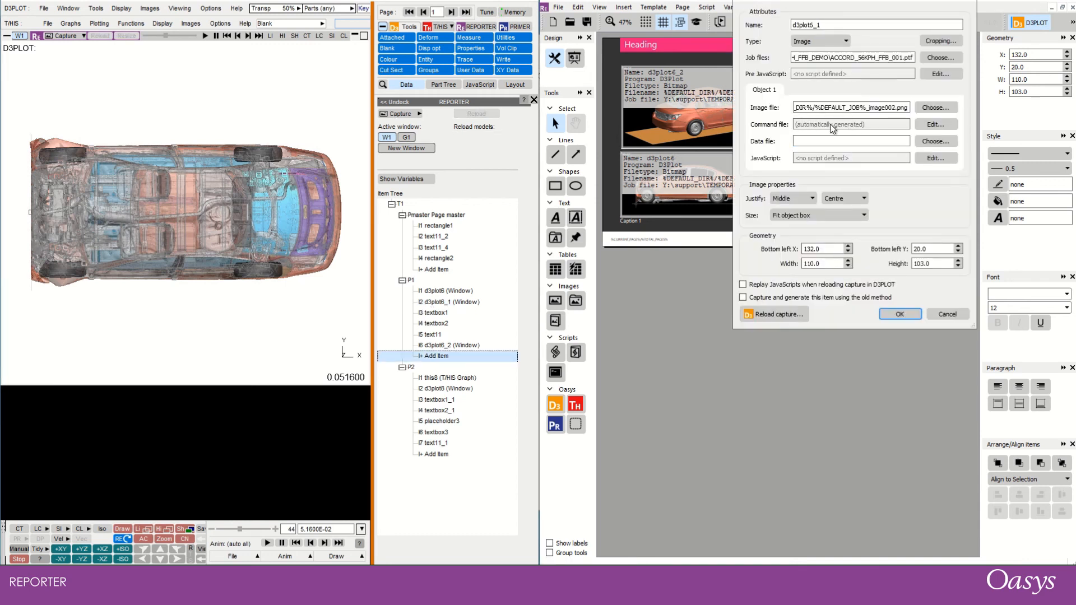
pyautogui.click(742, 298)
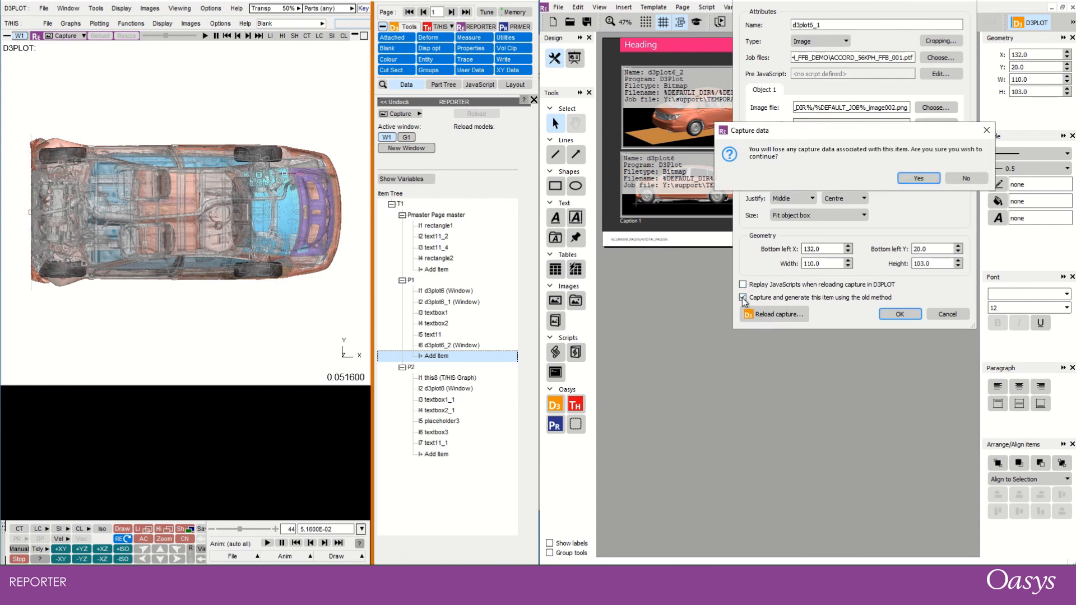
pyautogui.click(959, 181)
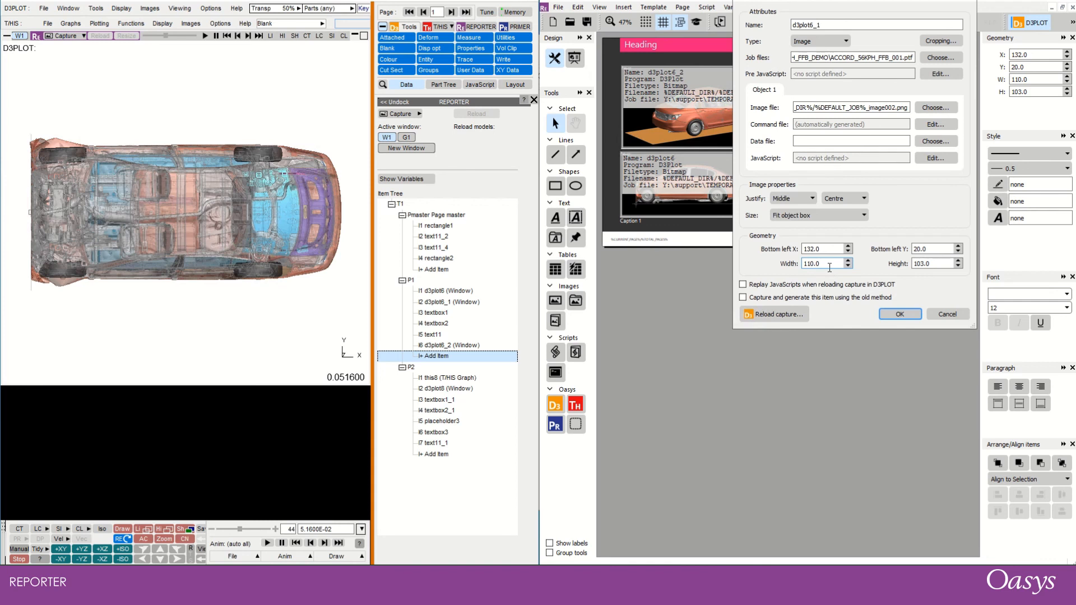